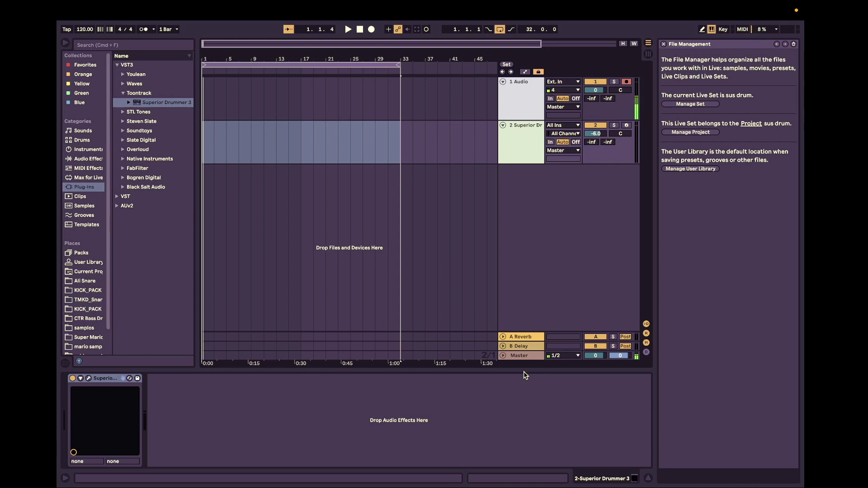
- Open the Superior Drummer 3 plugin window from its device in the Superior Drummer track
click(88, 379)
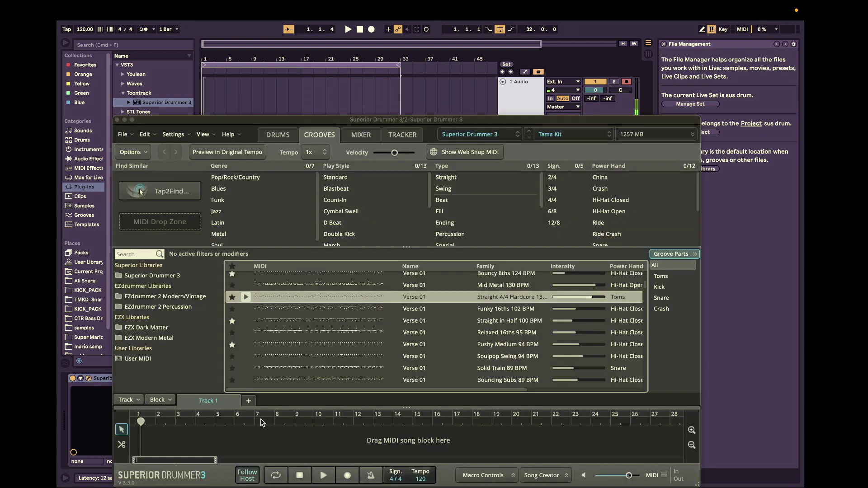
- Look through the Drums, Grooves and Mixer pages, finishing on the Drums kit view
click(276, 135)
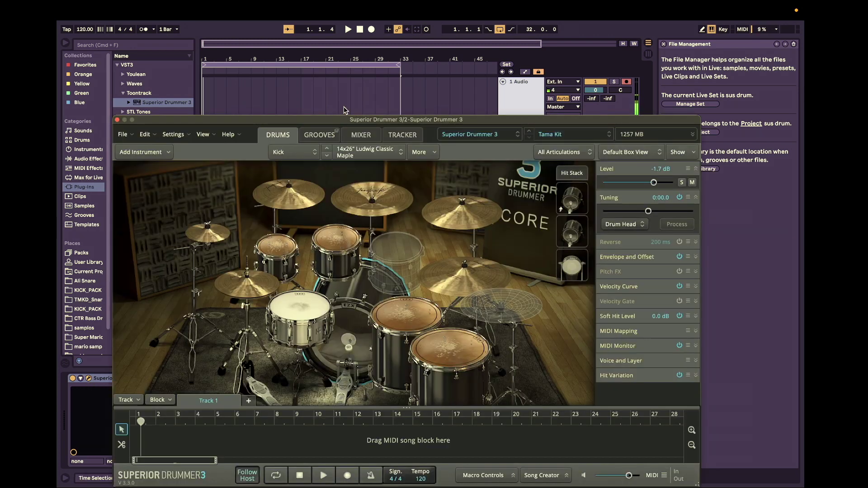
click(316, 138)
click(361, 135)
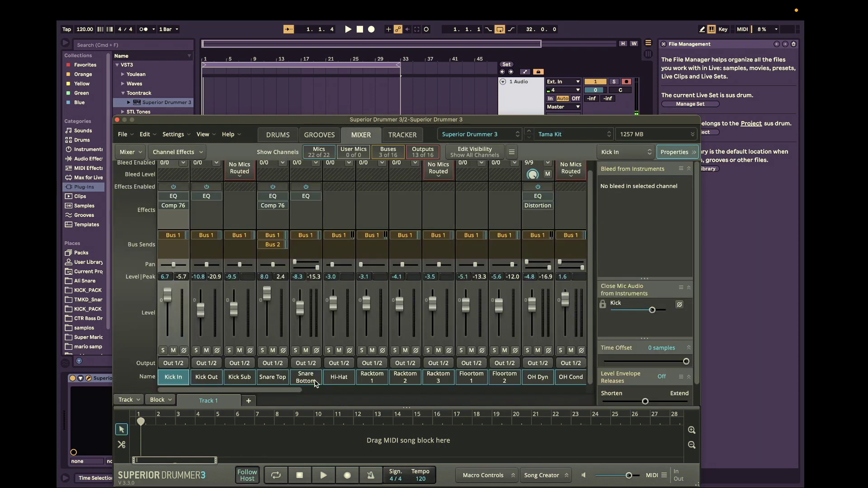
scroll(315, 383, right, 2)
scroll(315, 383, left, 2)
click(275, 135)
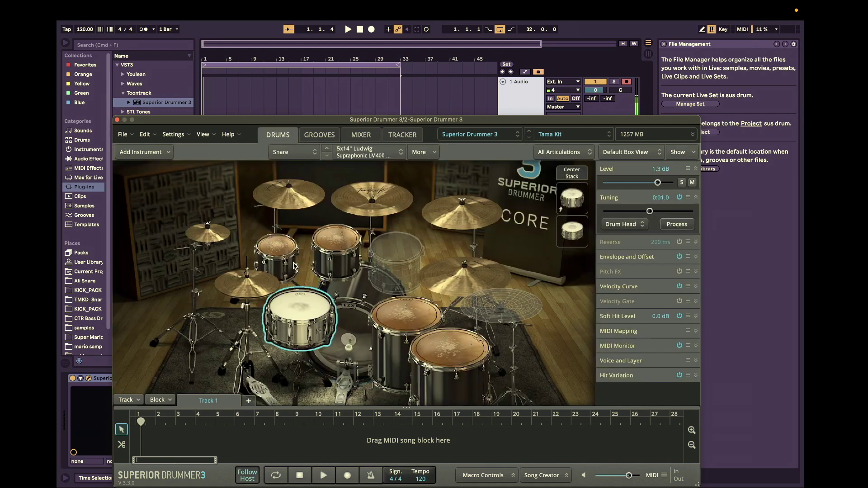
- Inspect the Tama Kit's floor tom and each cymbal, ending on splash Cymbal 1
click(402, 317)
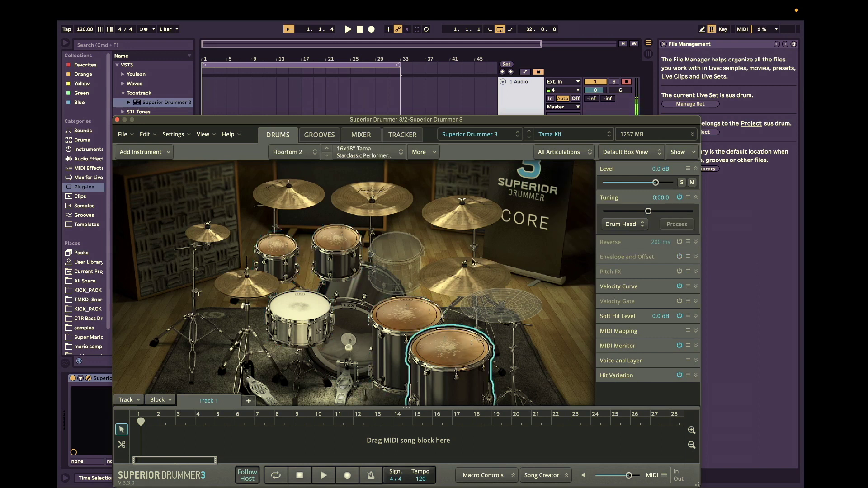
click(465, 277)
click(462, 209)
click(372, 199)
click(297, 205)
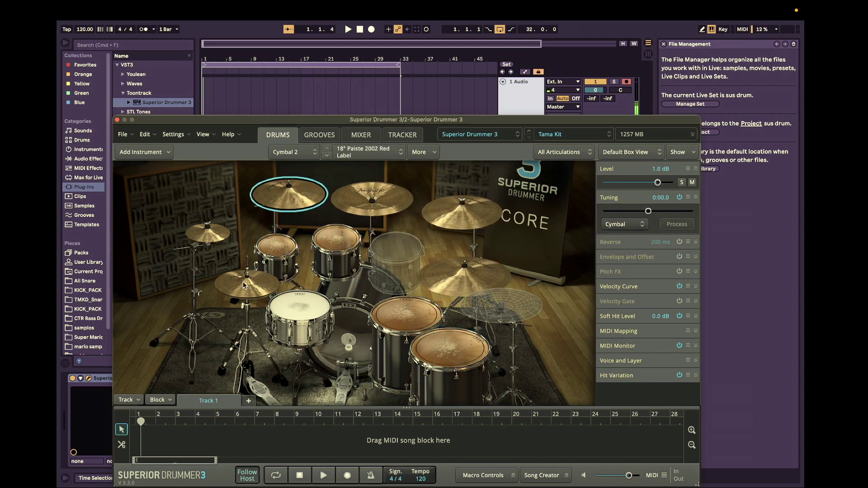
click(246, 283)
click(208, 231)
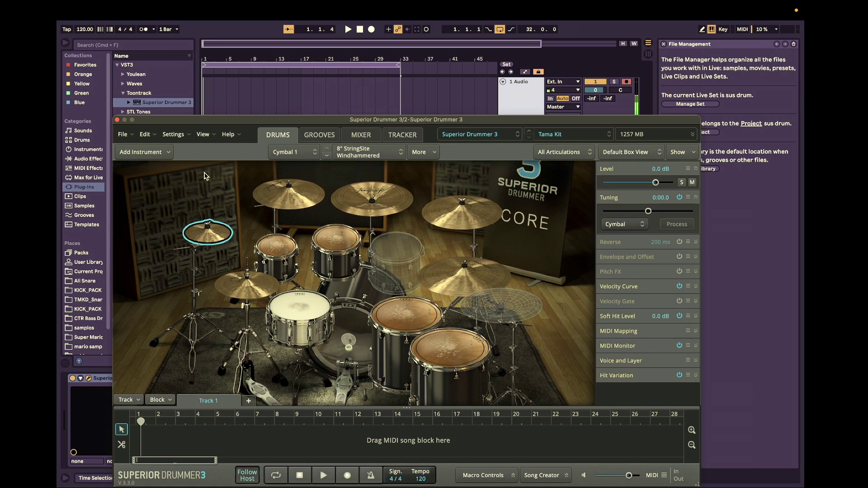
- Show the mixer channel strips and mute the Kick Sub channel
click(360, 135)
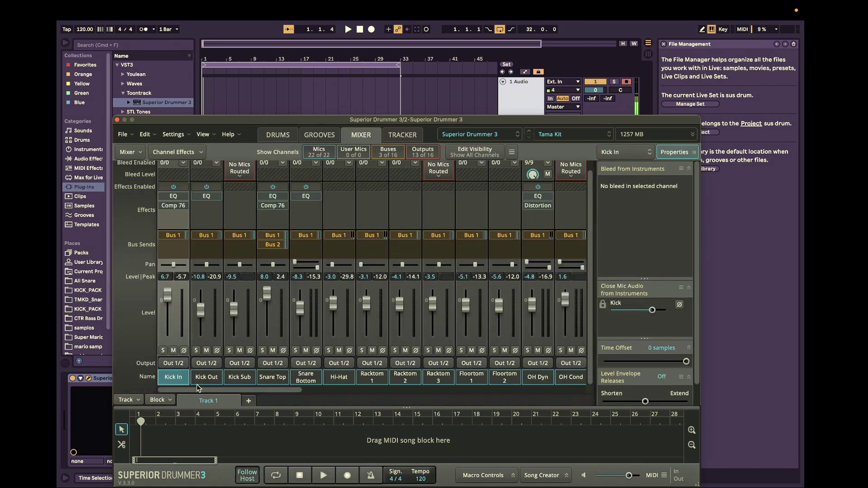
scroll(177, 375, right, 5)
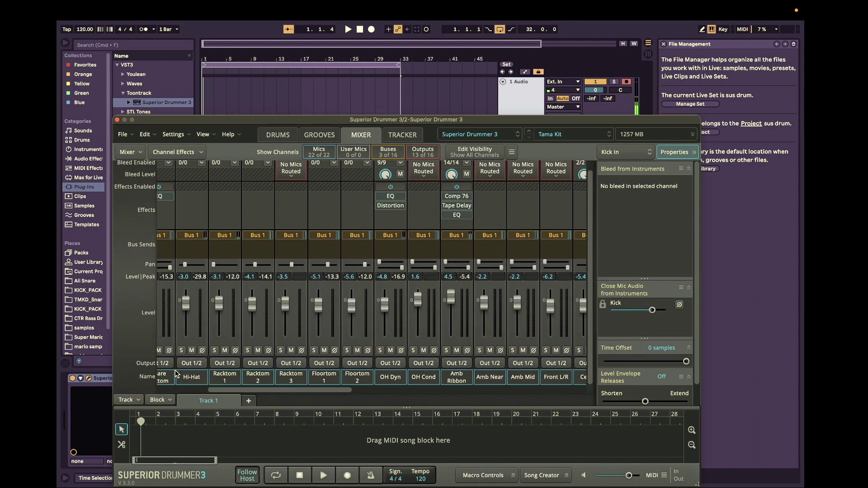
scroll(275, 366, left, 3)
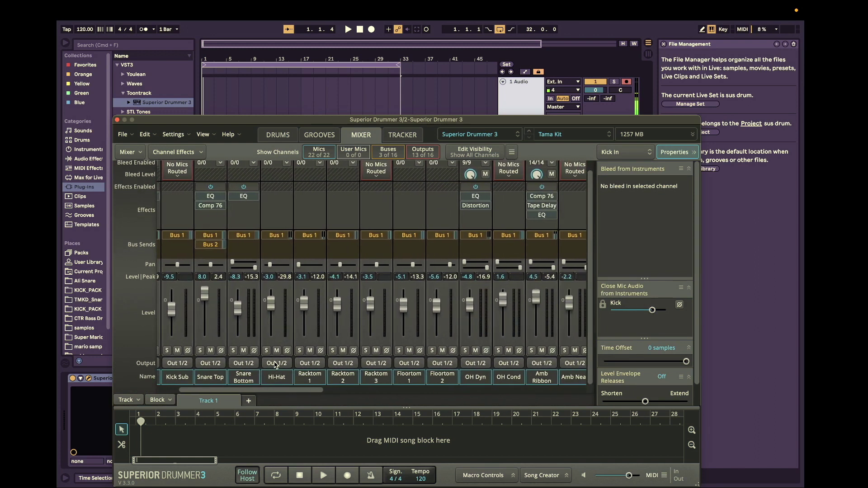
scroll(275, 366, left, 2)
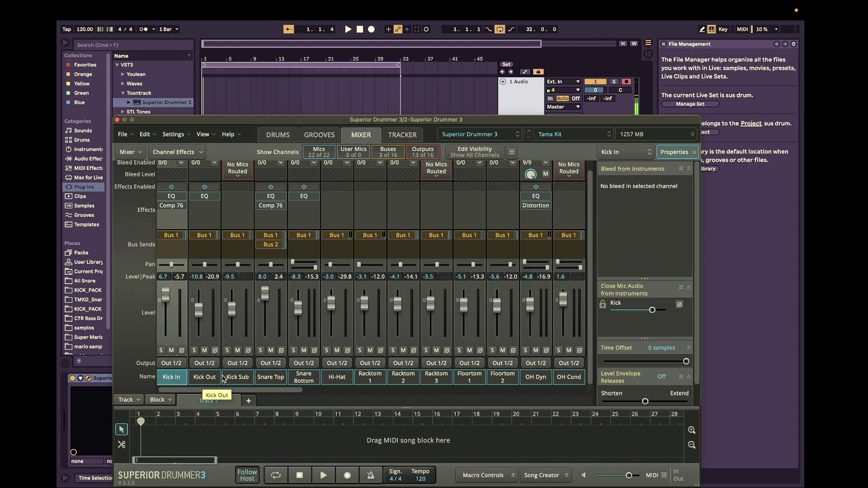
click(237, 350)
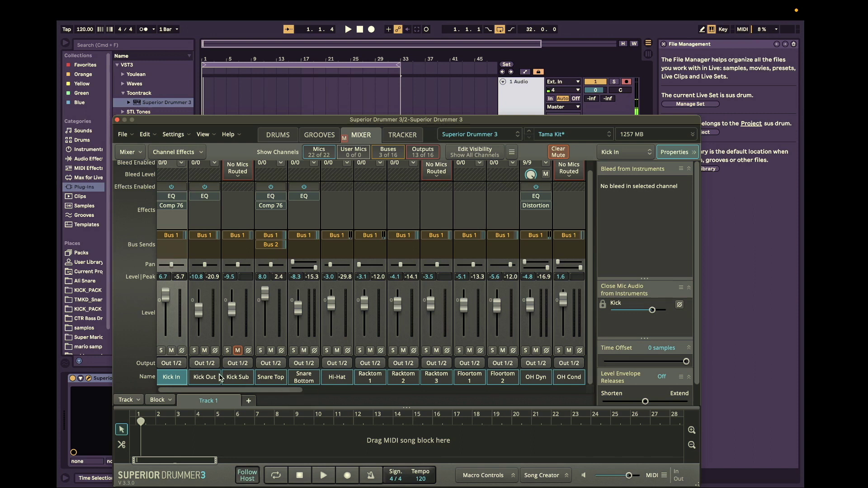
- Check the Snare Bottom, Hi-Hat and Racktom 1 channels and mute unused Racktom 3
scroll(275, 375, right, 2)
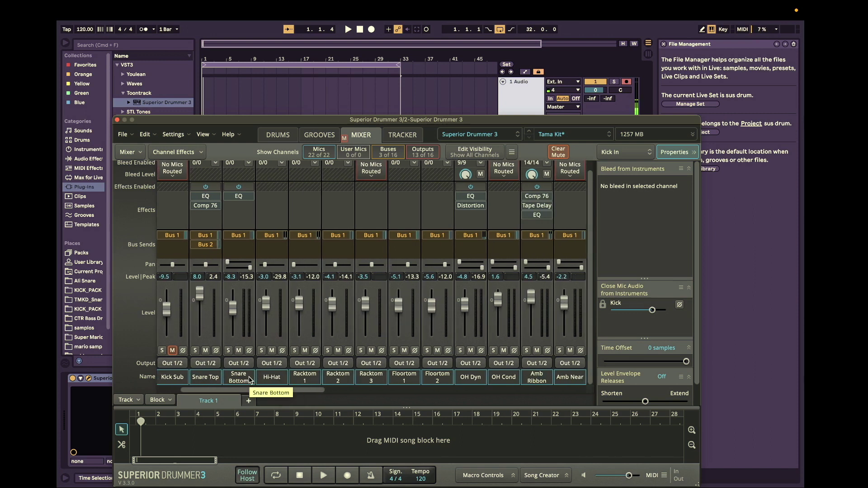
click(212, 379)
scroll(212, 379, right, 2)
click(254, 381)
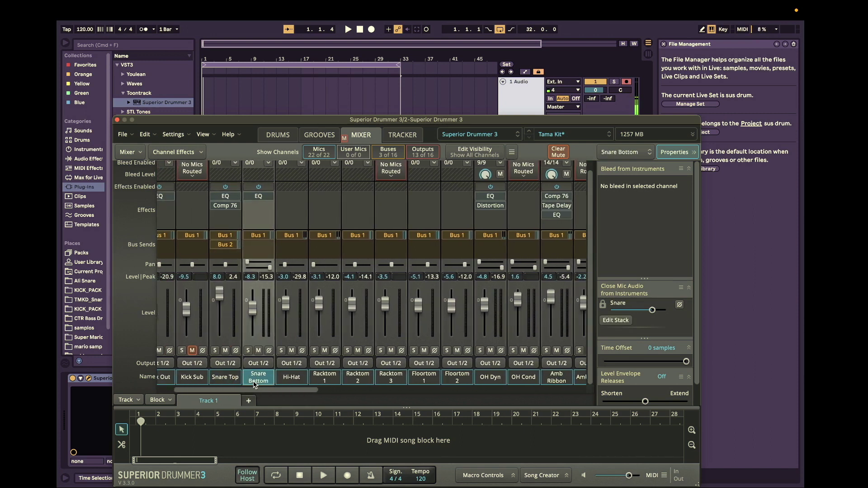
click(237, 378)
click(267, 378)
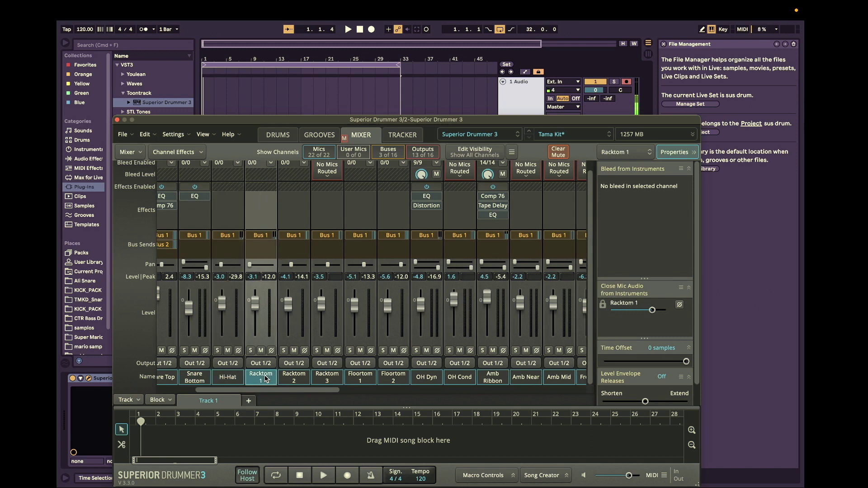
click(336, 384)
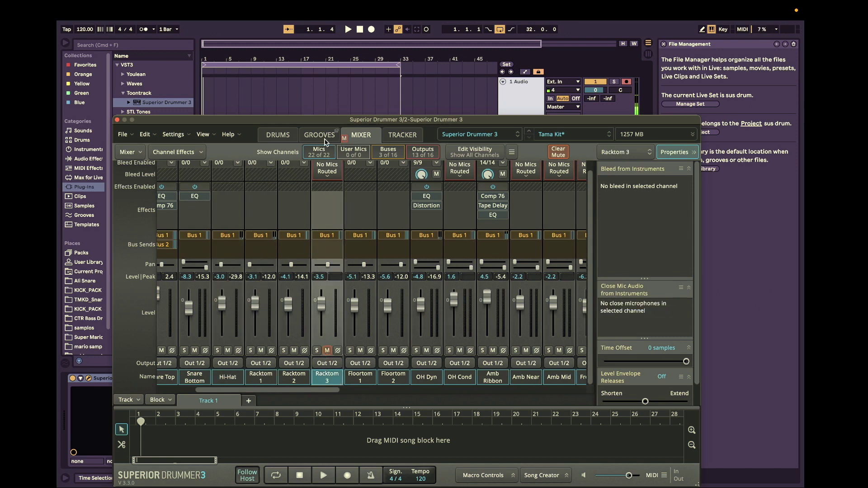
- Review the Floortom 1 and OH Dyn channels and bring up Kick In's output choices
click(277, 137)
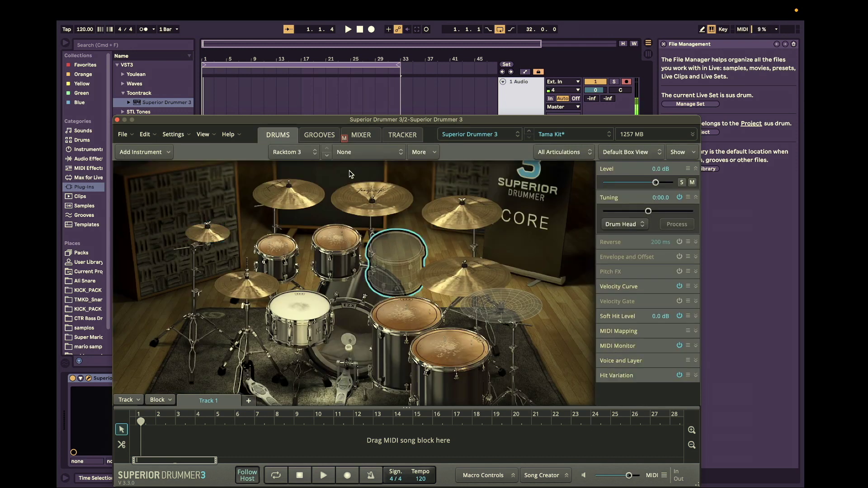
click(361, 134)
click(360, 380)
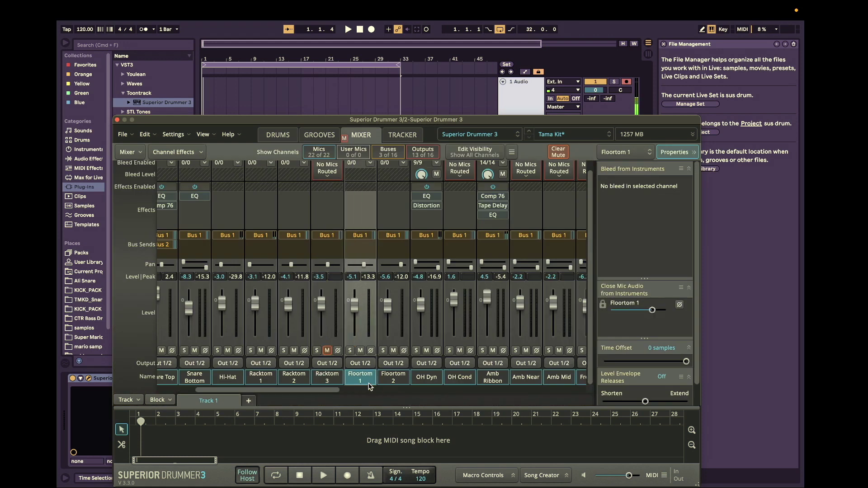
scroll(395, 381, right, 3)
click(393, 379)
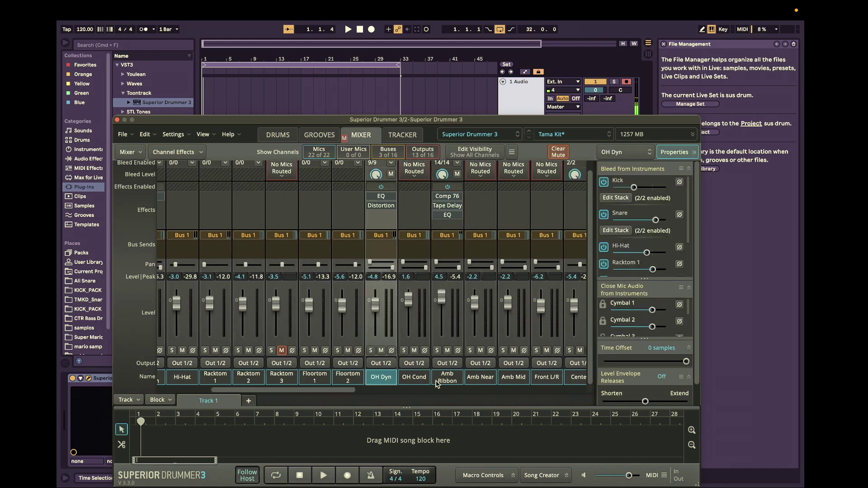
scroll(437, 384, left, 6)
click(180, 364)
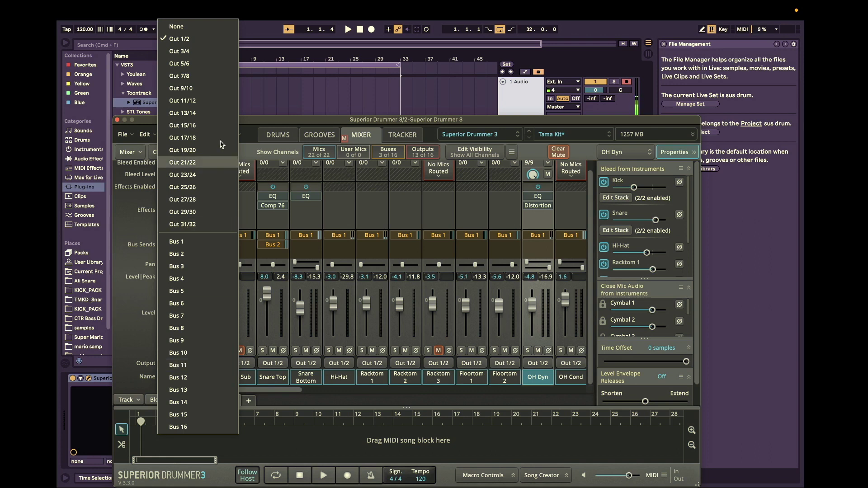
- Route Kick In to Out 3/4, Kick Out to Out 5/6 and Snare Top to Out 7/8
click(181, 51)
click(206, 363)
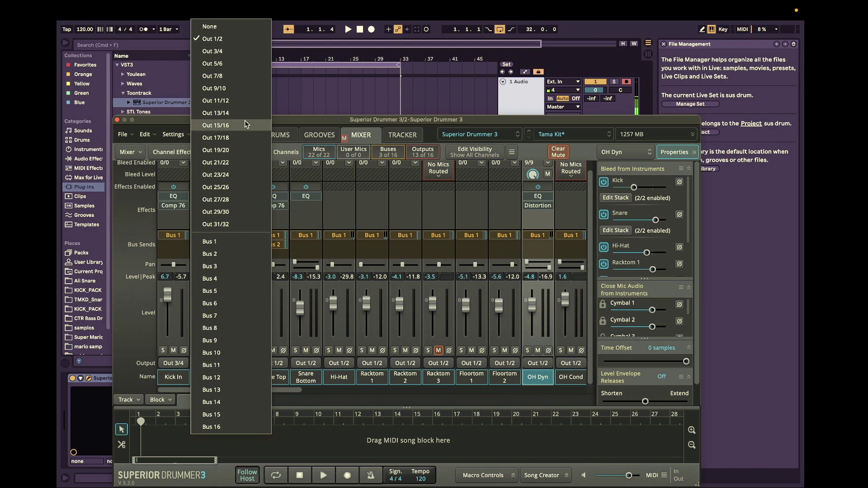
click(236, 62)
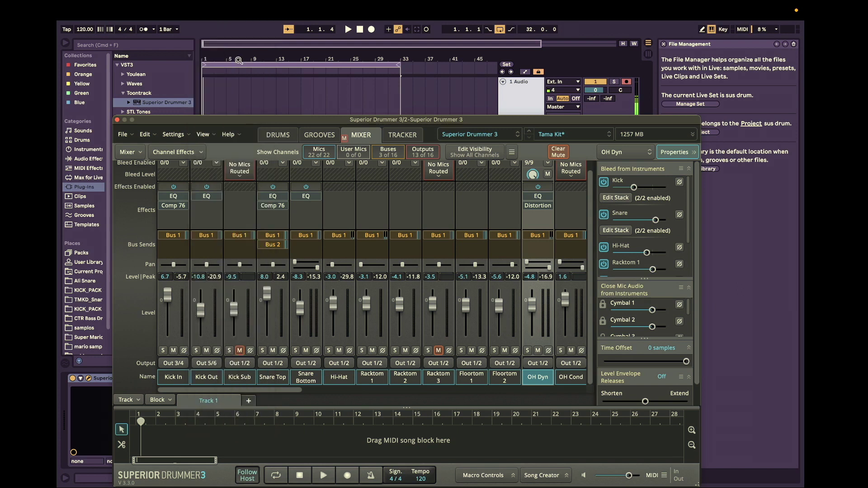
click(270, 378)
click(273, 363)
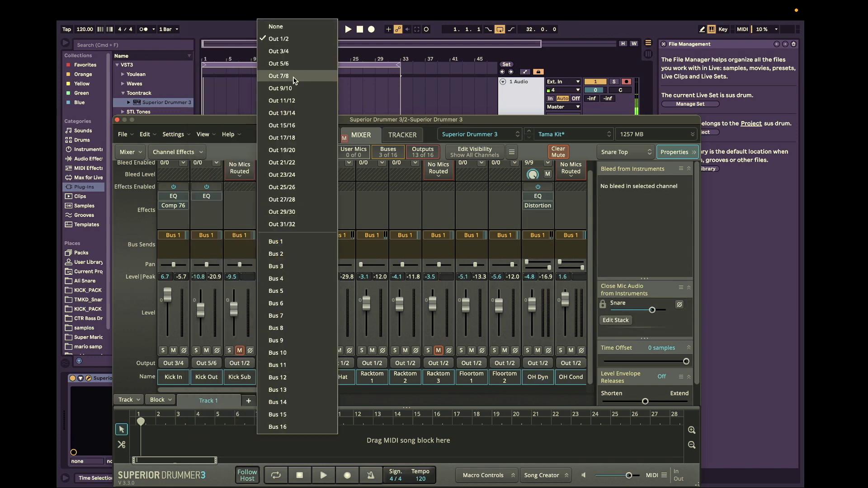
click(278, 75)
- Route Snare Bottom to Out 9/10, Hi-Hat to 11/12, Racktom 1 to 13/14 and Racktom 2 to 15/16
click(306, 363)
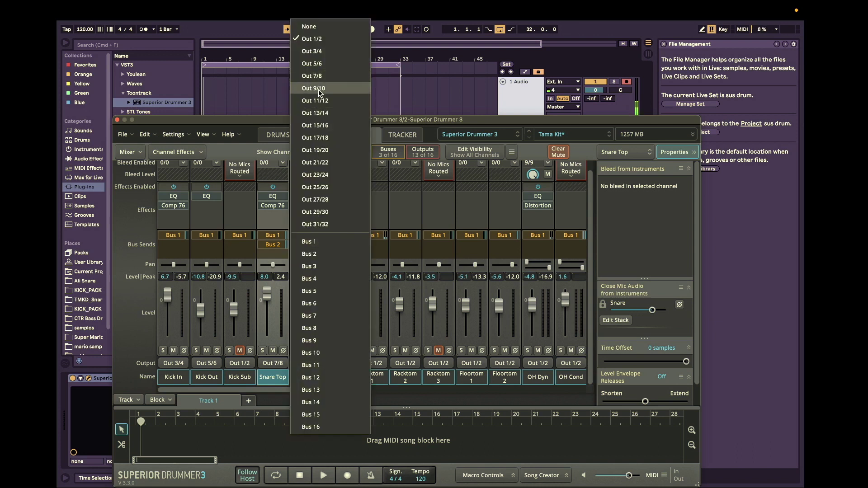
click(318, 88)
click(339, 363)
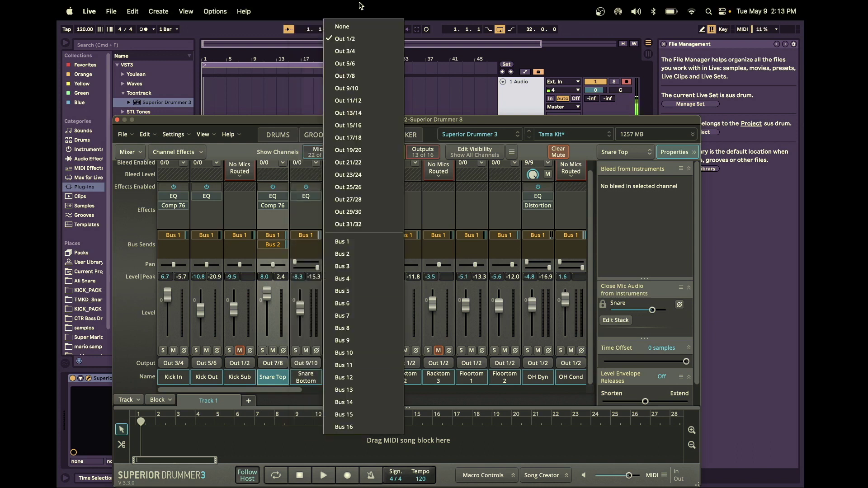
click(379, 100)
click(373, 364)
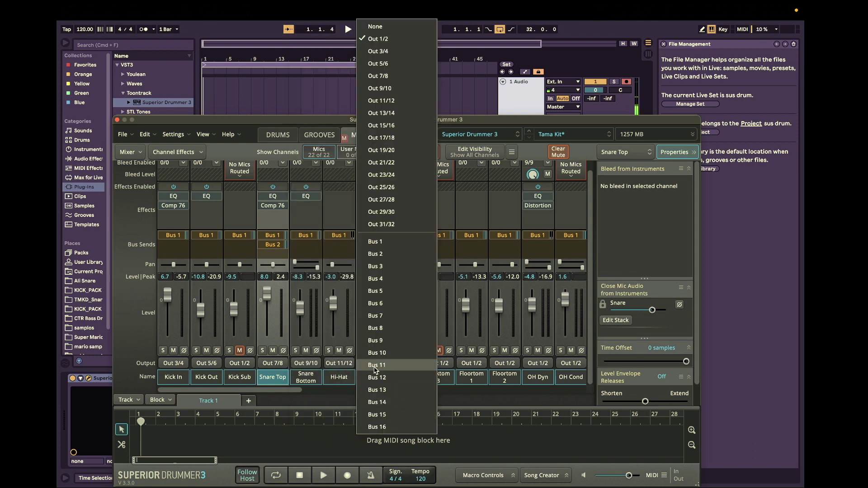
click(408, 113)
click(410, 363)
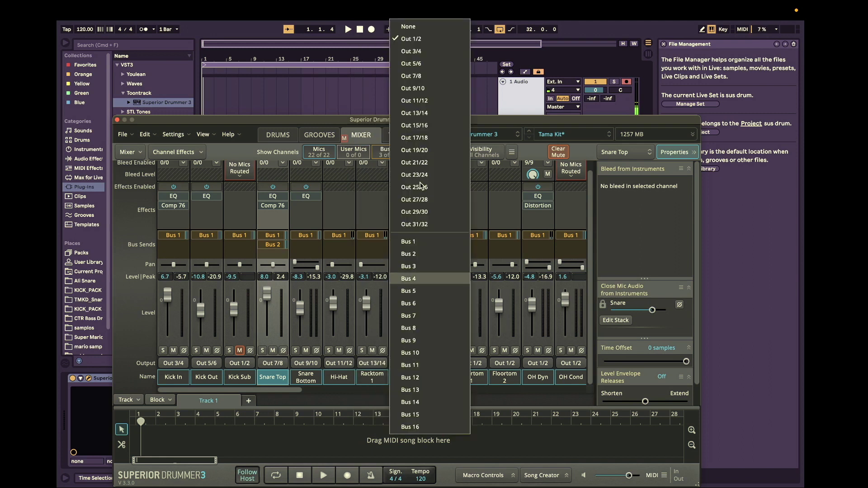
click(423, 125)
- Route Floortom 1 to Out 17/18 and Floortom 2 to Out 19/20
scroll(407, 367, right, 3)
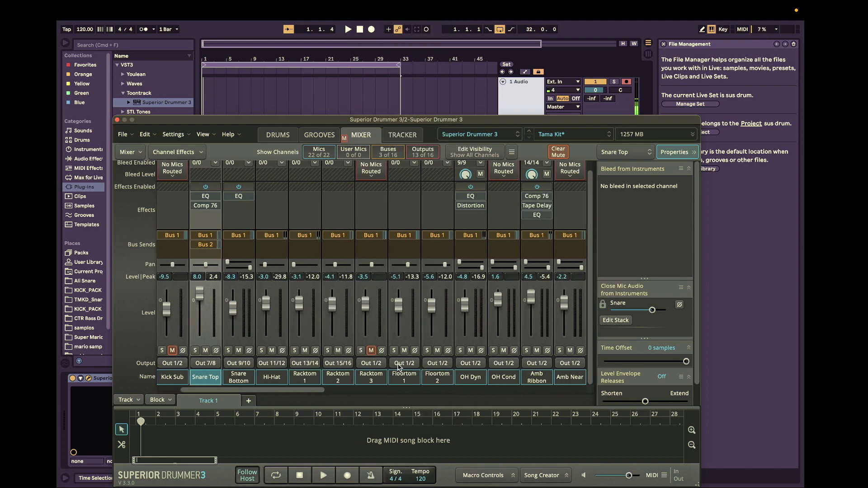
click(405, 364)
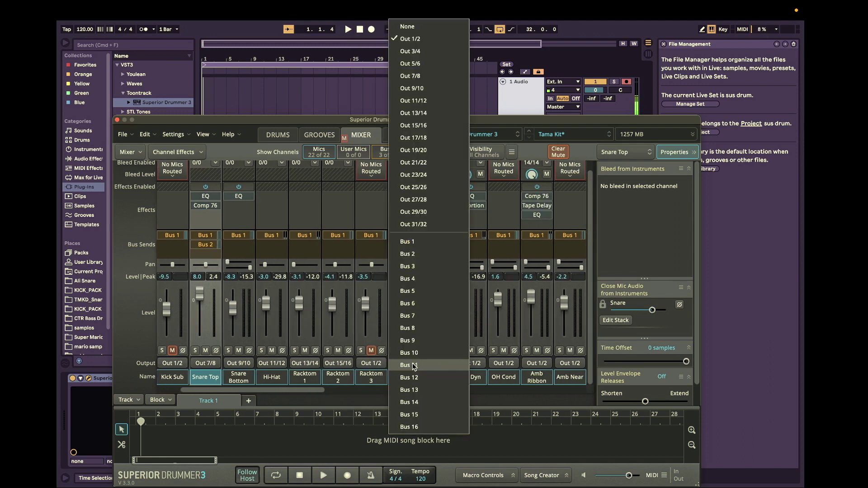
click(422, 139)
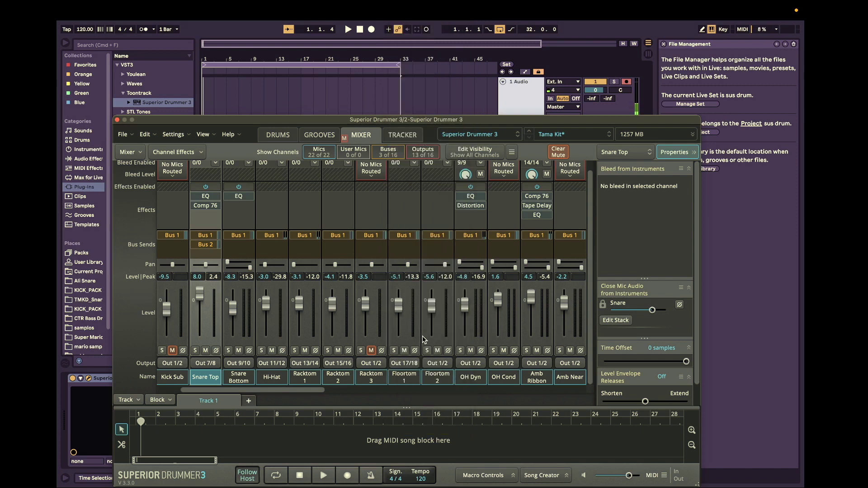
click(442, 364)
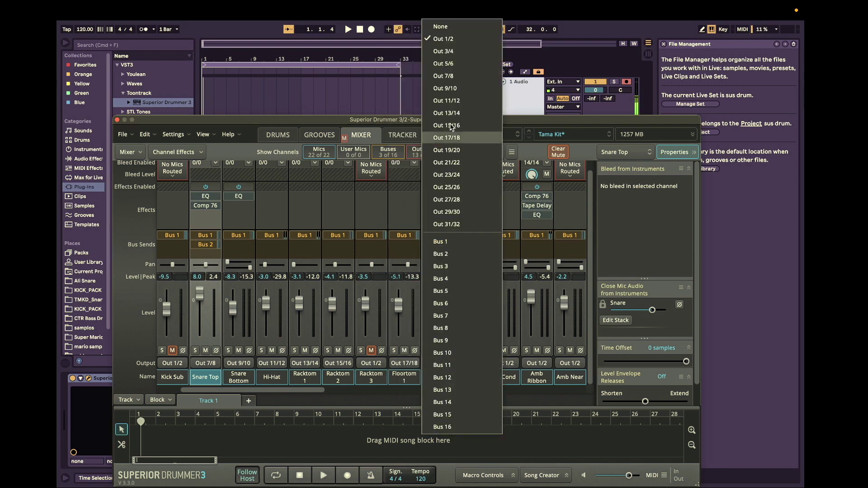
click(460, 153)
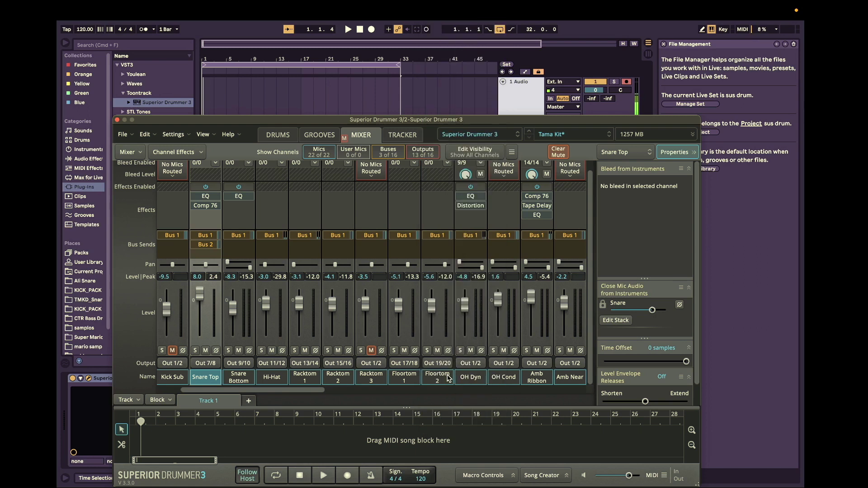
- Route OH Dyn to Out 21/22 and OH Cond to Out 23/24, then close the plugin window
scroll(445, 375, right, 5)
click(396, 364)
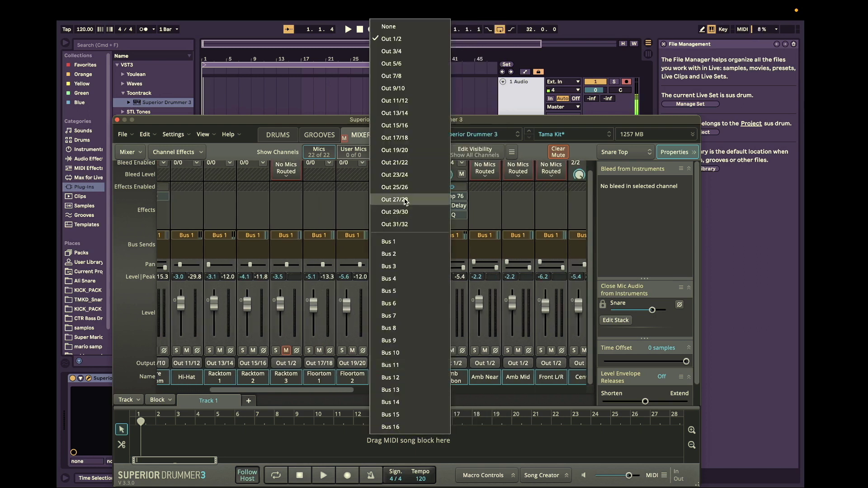
click(412, 163)
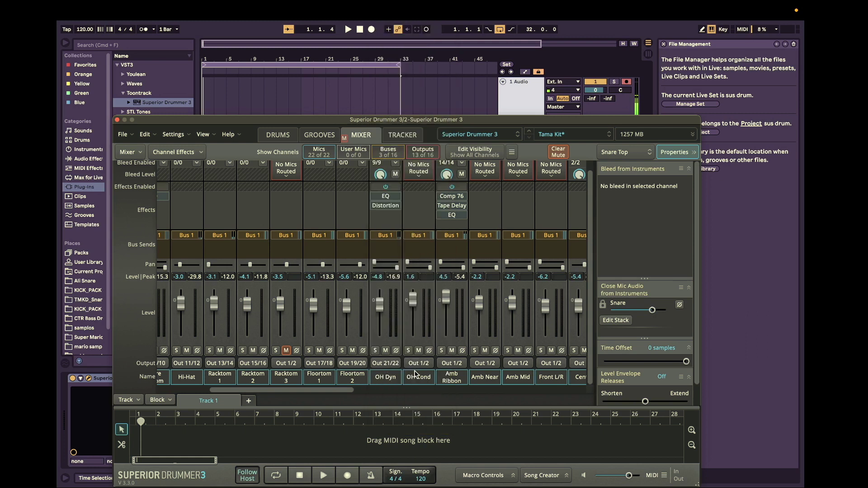
click(449, 363)
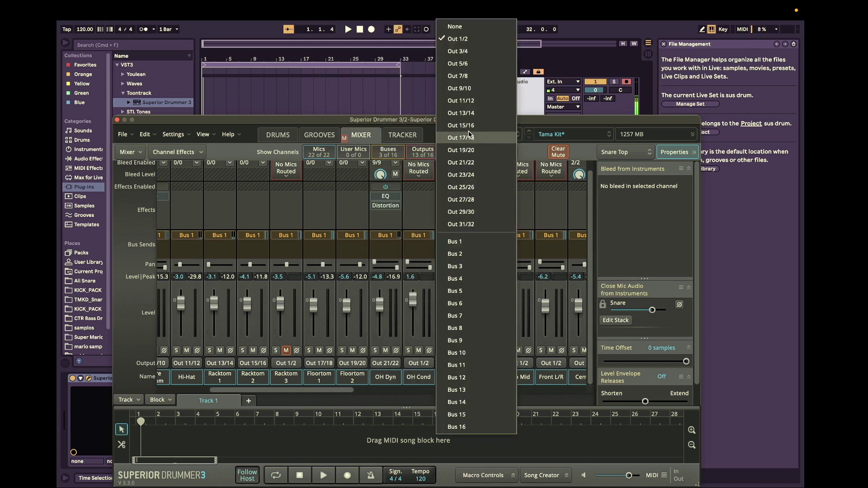
click(463, 173)
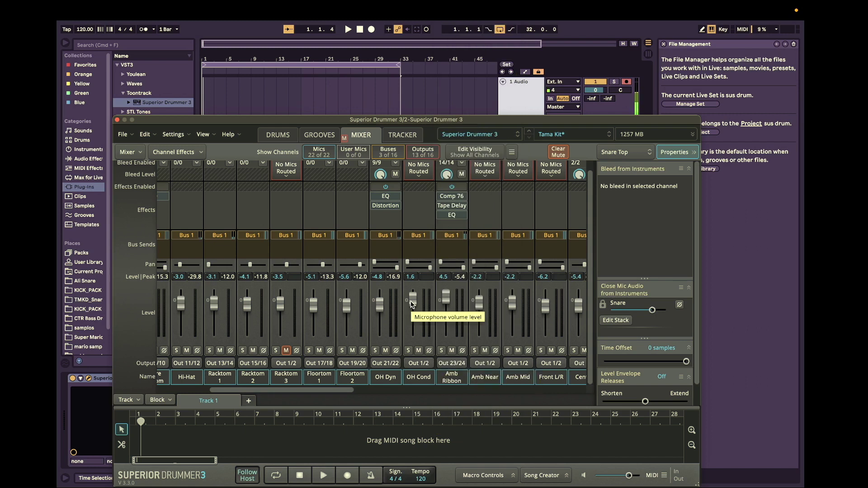
scroll(412, 304, left, 5)
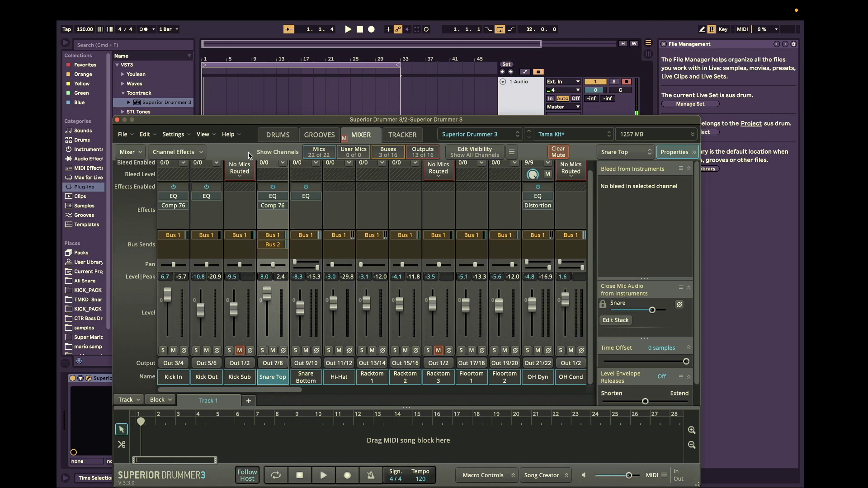
click(116, 121)
- Insert a new audio track below the Superior Drummer track, with the plugin window closed
right_click(519, 232)
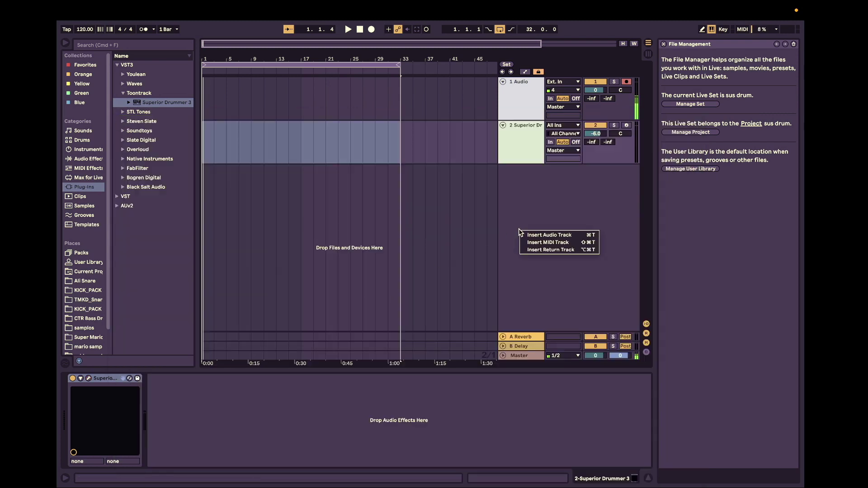
click(523, 235)
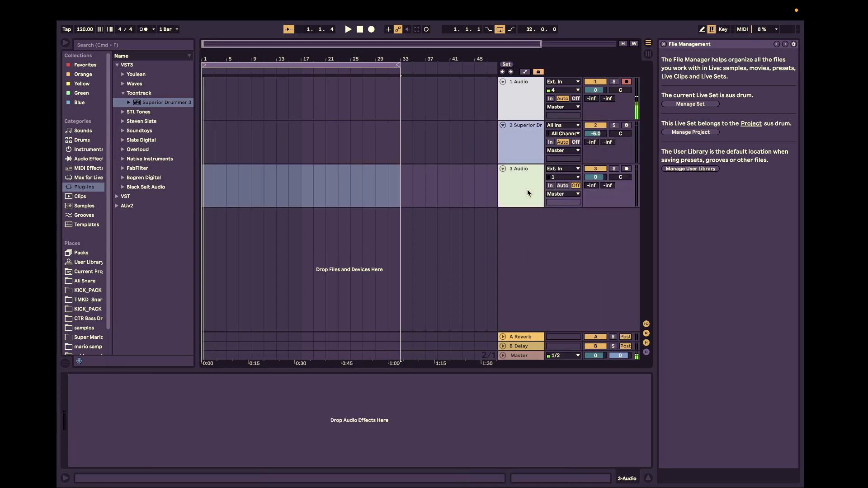
click(520, 142)
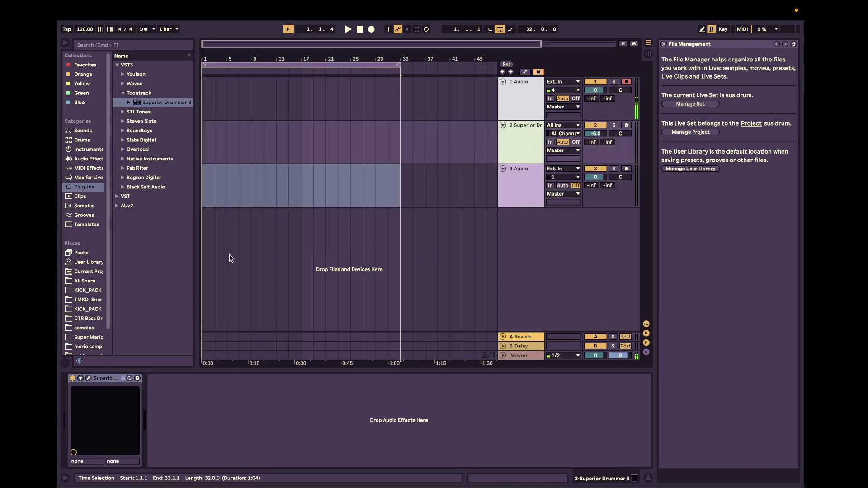
click(89, 378)
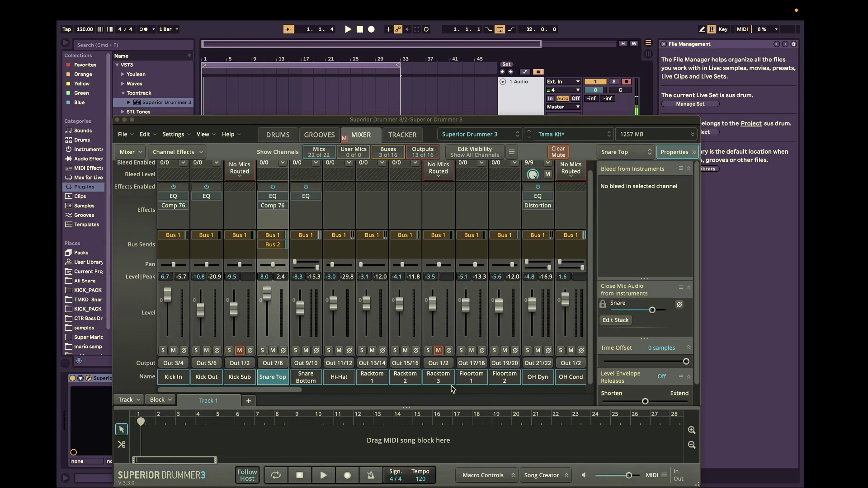
click(120, 121)
- Add more audio tracks, using Cmd+T repeatedly, until 13 Audio exists
right_click(503, 195)
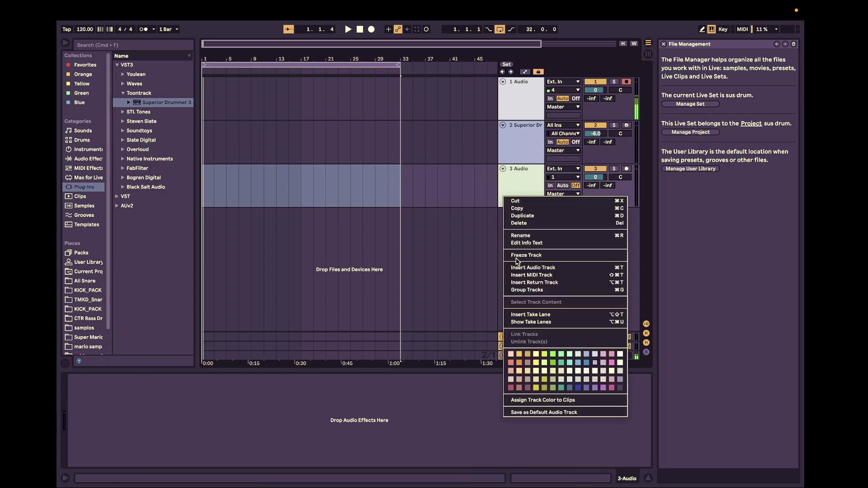
click(534, 269)
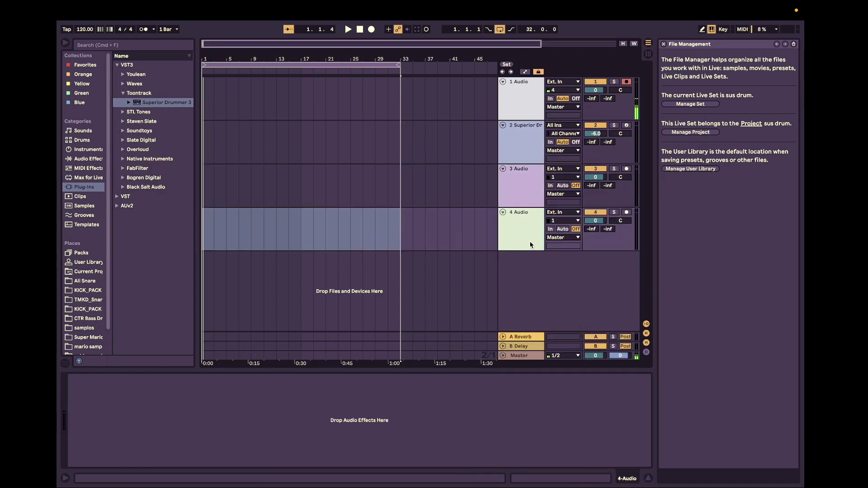
key(super+t)
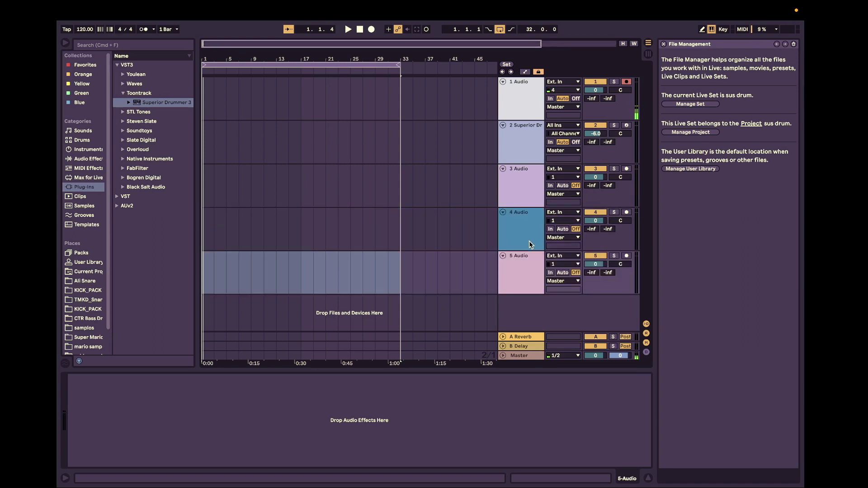
key(super+t)
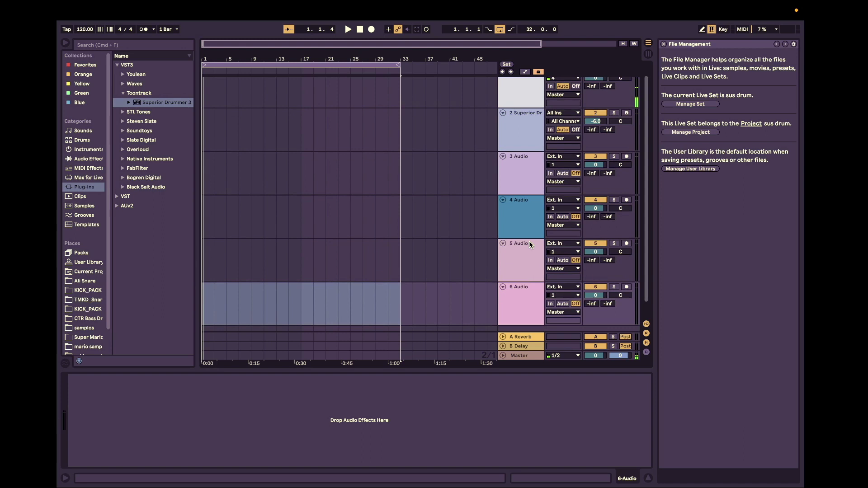
key(super+t)
key(super+t)
key(super+t)
key(super+t)
key(super+t)
key(super+t)
key(super+t)
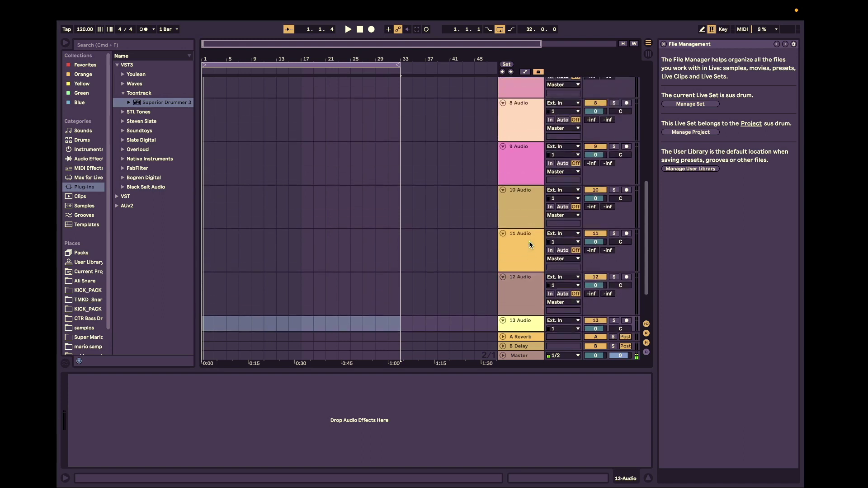
key(Delete)
key(Delete)
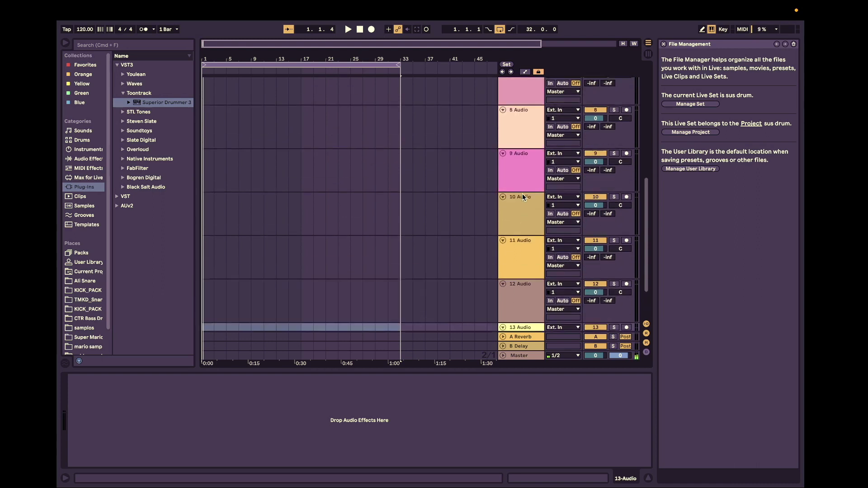
key(super+z)
key(super+z)
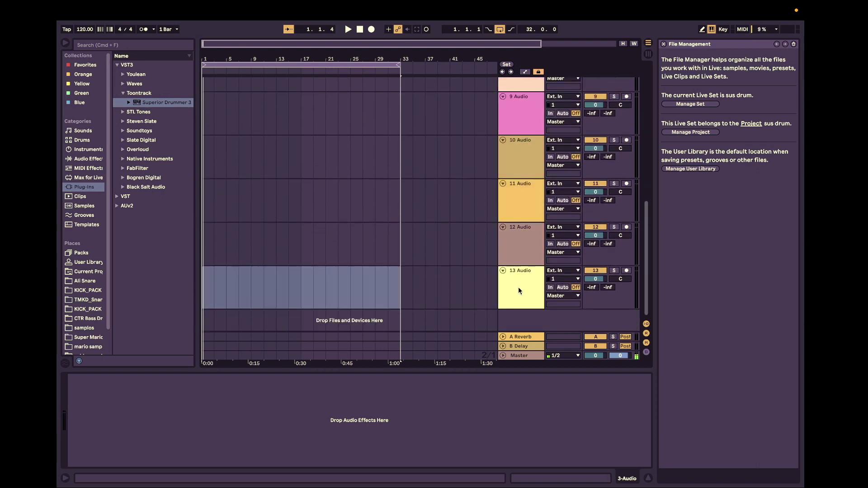
- Gather the new audio tracks into a single group track
key(super+a)
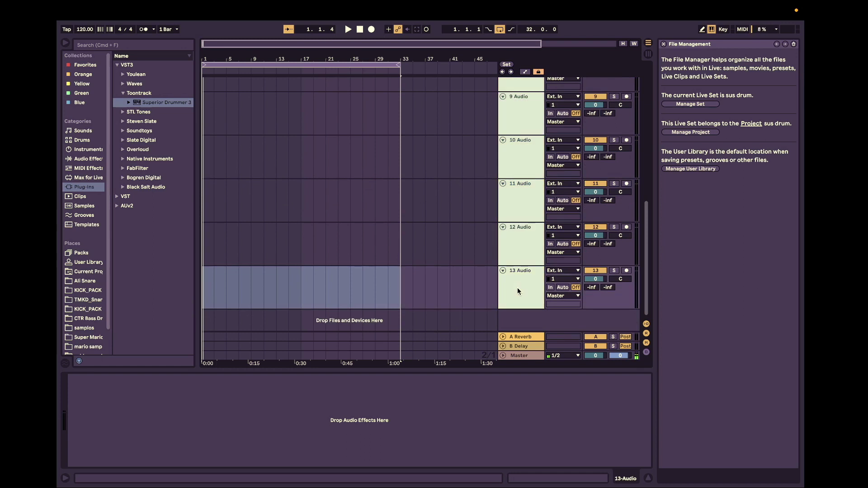
key(super+z)
key(super+z)
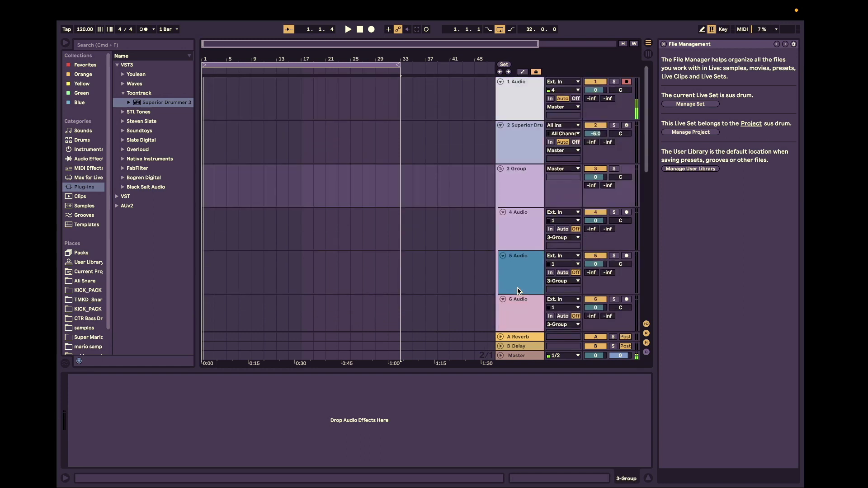
click(525, 181)
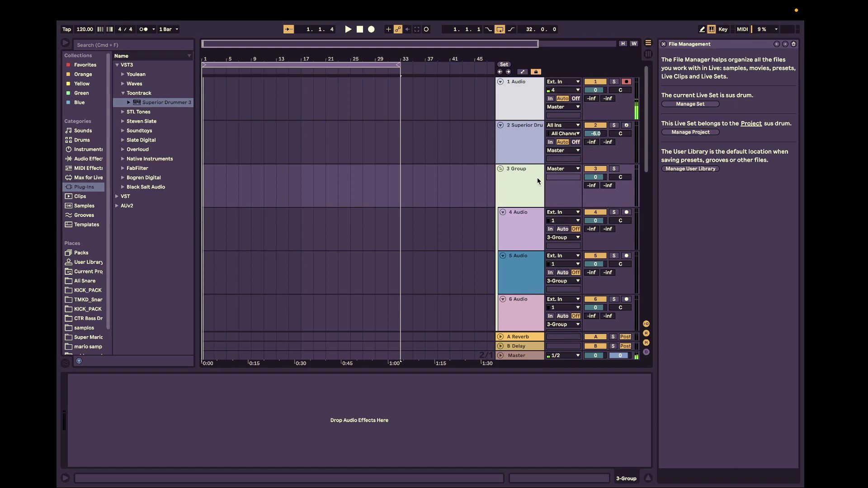
- Rename the group track to Drums, correcting the initial 'Drumas' typo
key(super+r)
text(Drumas)
key(Return)
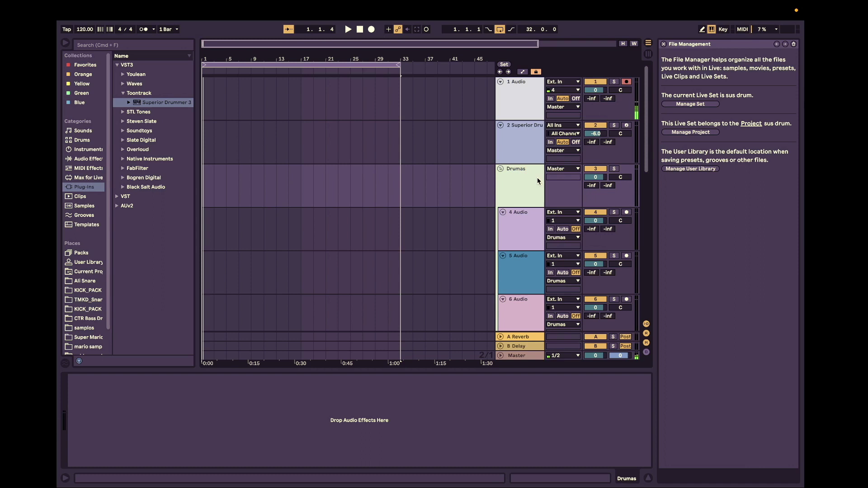
key(super+r)
text(Drums)
key(Return)
click(525, 231)
- Set track 4 Audio's Audio From input to 2-Superior Drummer 3
scroll(529, 221, down, 2)
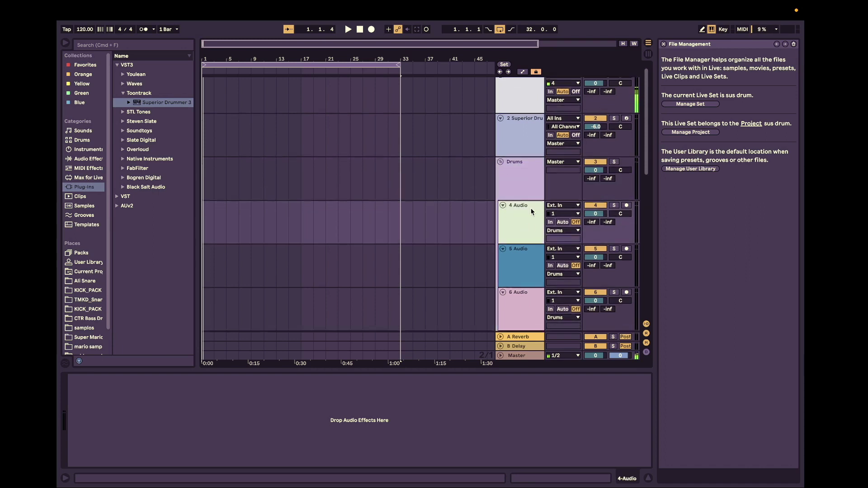
scroll(531, 214, down, 15)
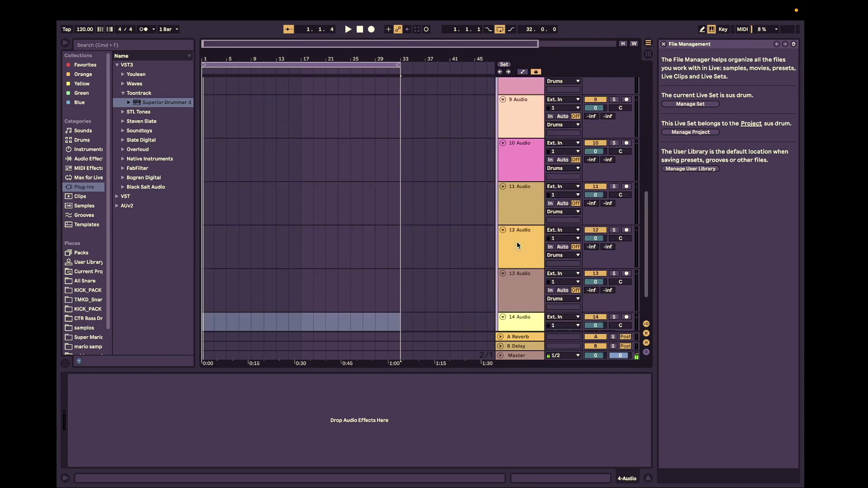
shift+click(523, 275)
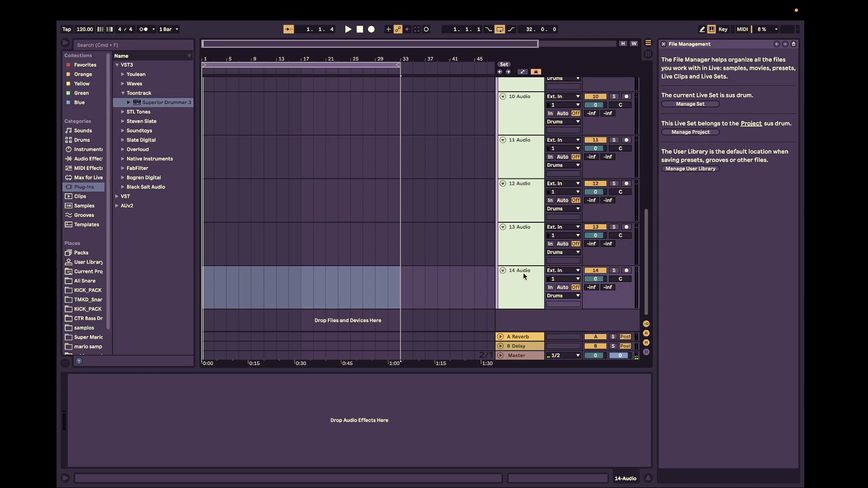
scroll(524, 276, up, 10)
scroll(524, 276, up, 1)
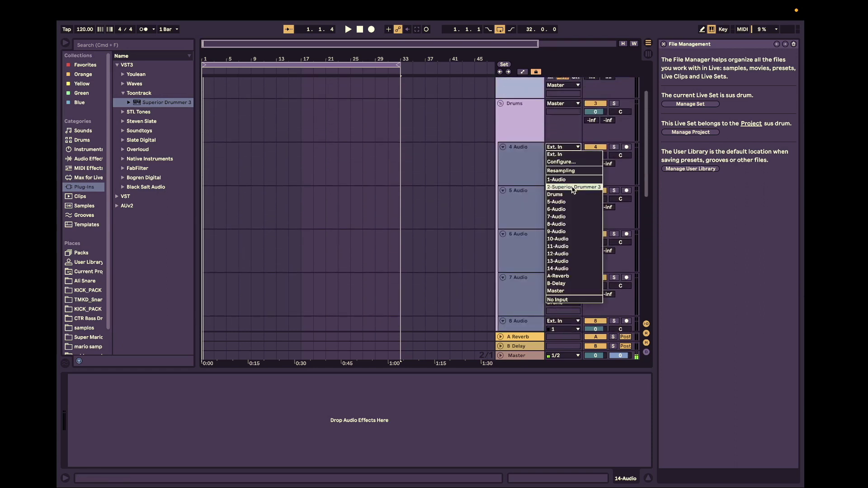
click(523, 180)
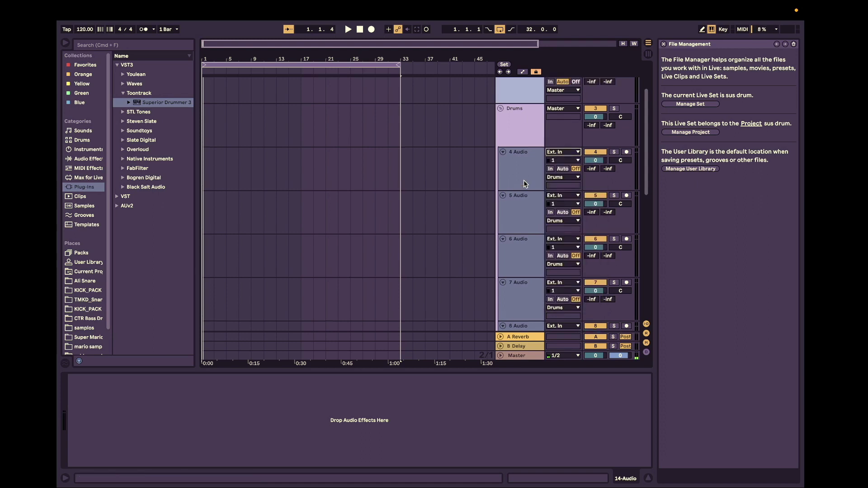
scroll(523, 180, up, 3)
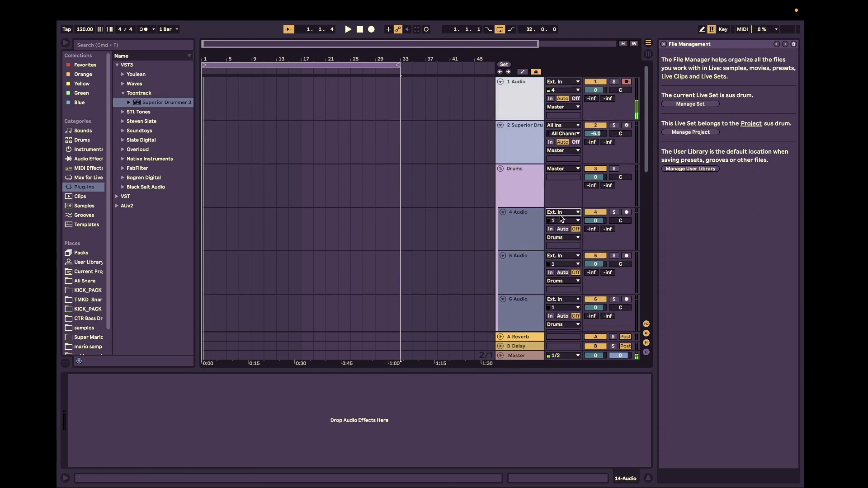
click(560, 213)
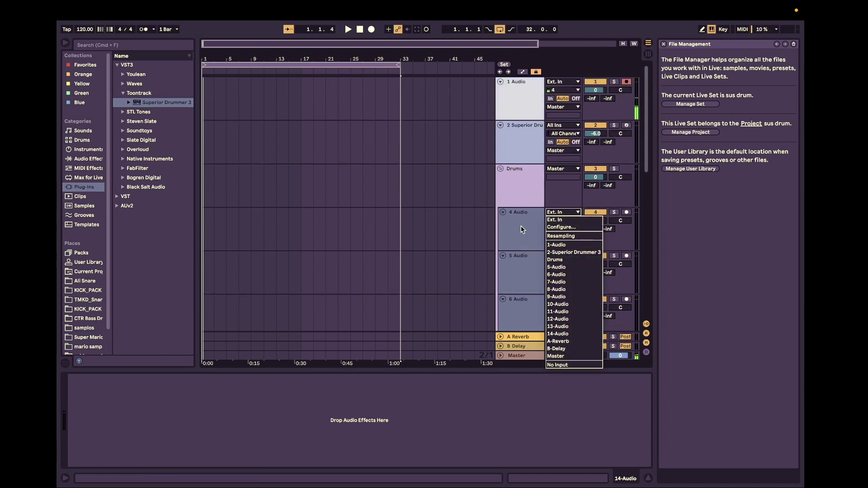
click(581, 256)
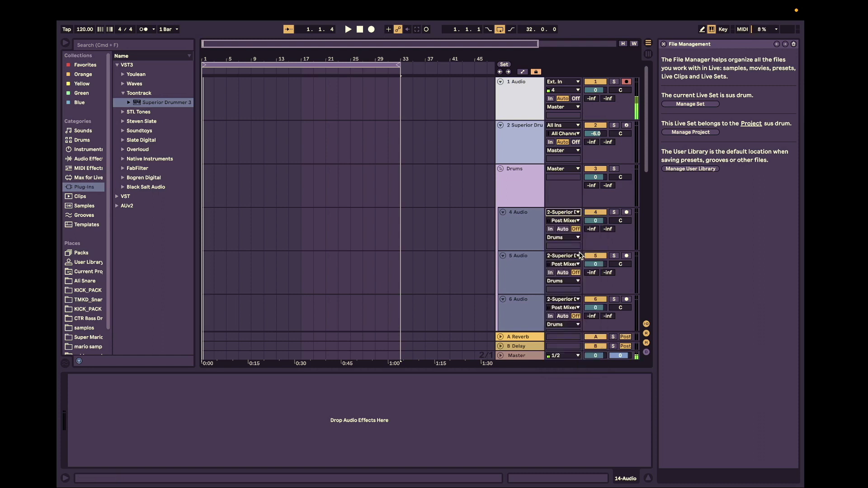
click(568, 221)
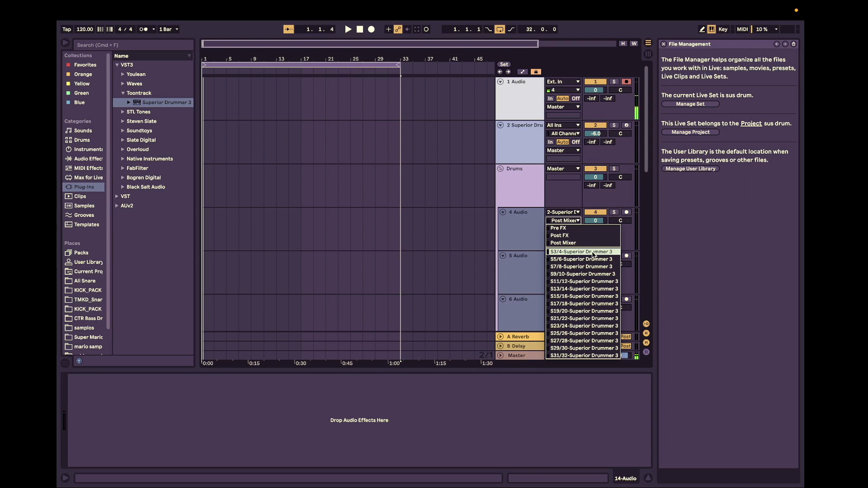
- Feed tracks 4, 5 and 6 from Superior Drummer pairs S3/4, S5/6 and S7/8
click(518, 239)
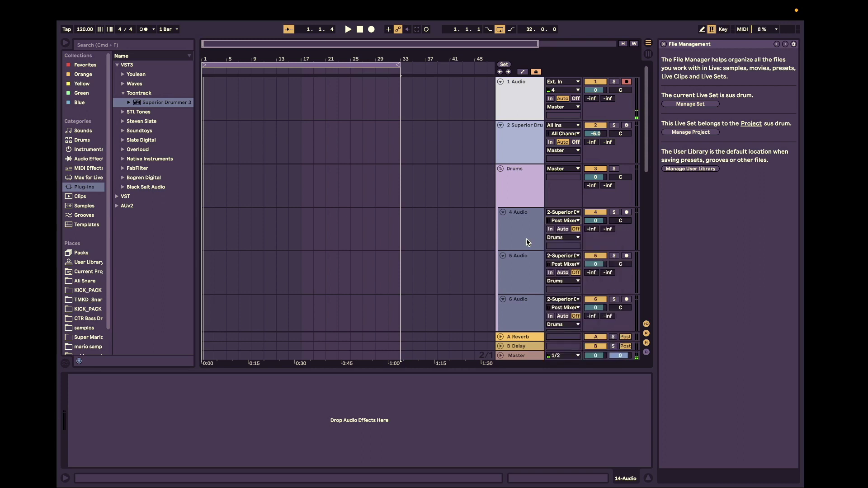
click(526, 240)
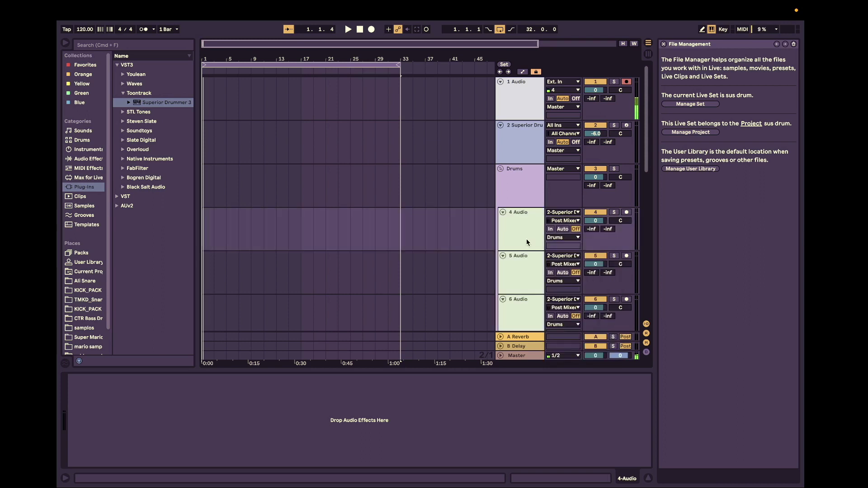
click(559, 221)
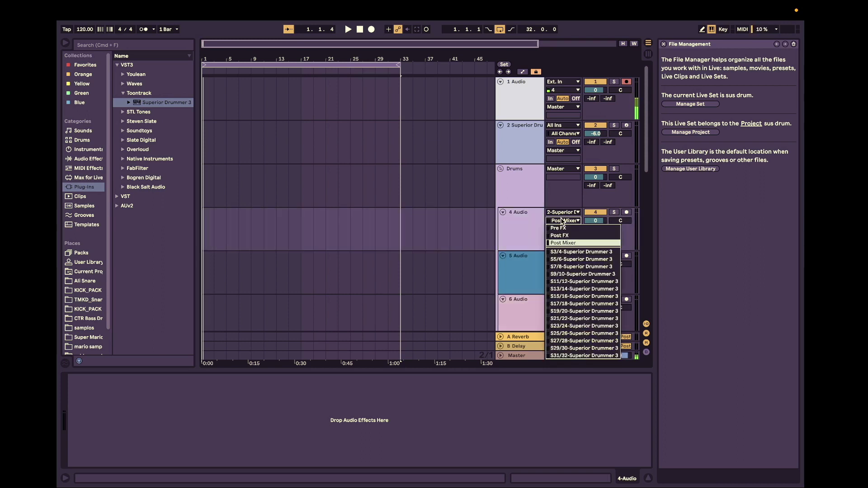
click(565, 251)
click(530, 263)
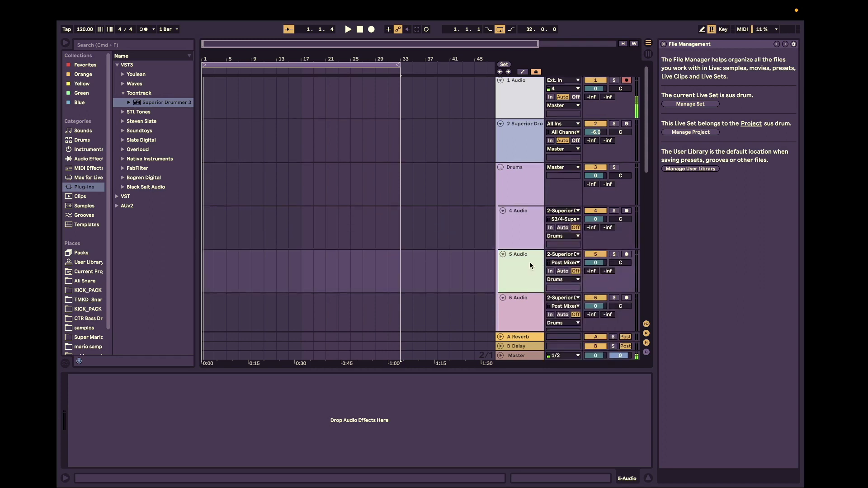
scroll(543, 253, down, 1)
click(563, 247)
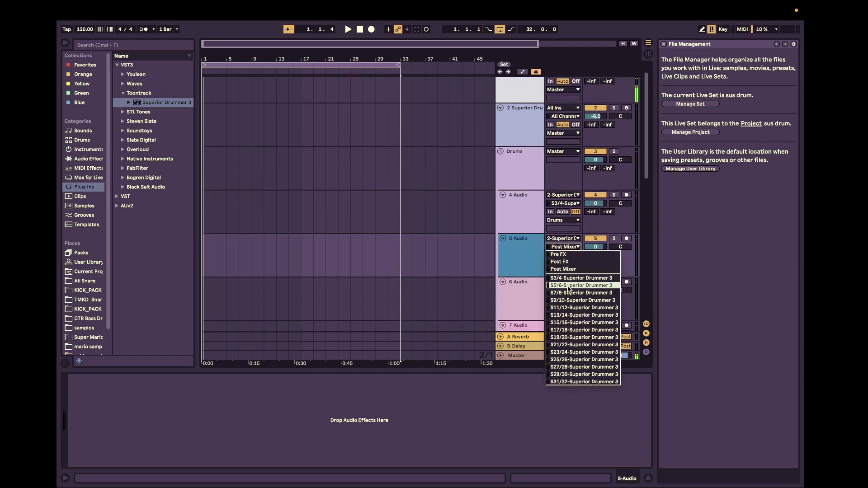
click(581, 286)
scroll(528, 290, down, 1)
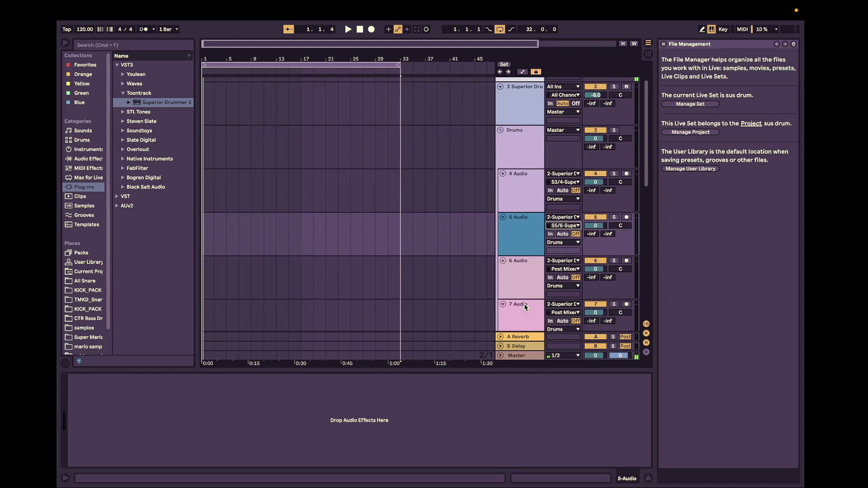
click(530, 292)
click(577, 270)
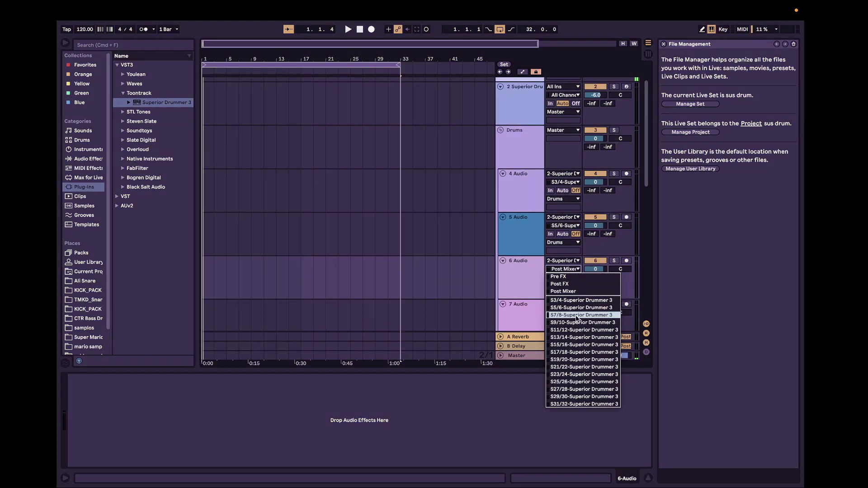
click(576, 316)
- Feed tracks 7, 8 and 9 from pairs S9/10, S11/12 and S13/14
scroll(526, 285, down, 2)
click(525, 282)
click(563, 270)
click(581, 362)
scroll(543, 271, down, 2)
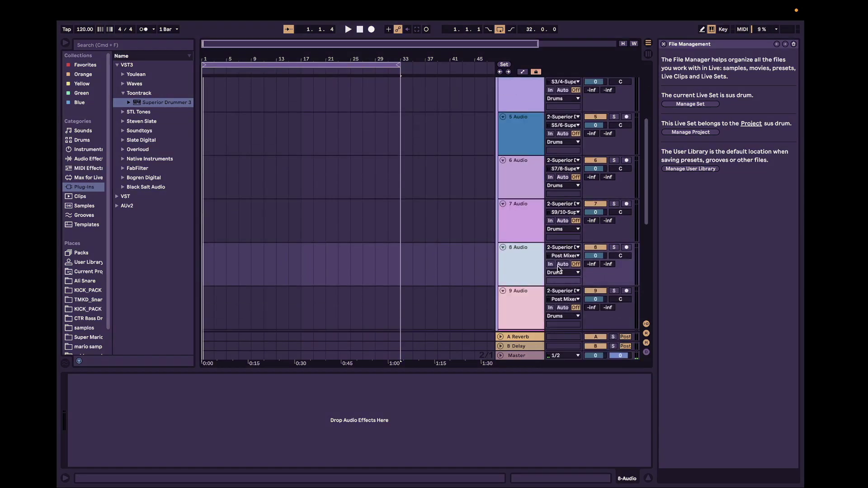
click(563, 271)
click(581, 368)
scroll(543, 271, down, 3)
click(525, 266)
click(567, 256)
click(571, 323)
- Feed tracks 10 through 14 from pairs S15/16, S17/18, S19/20, S21/22 and S23/24
scroll(572, 324, down, 4)
click(563, 208)
click(566, 285)
click(563, 252)
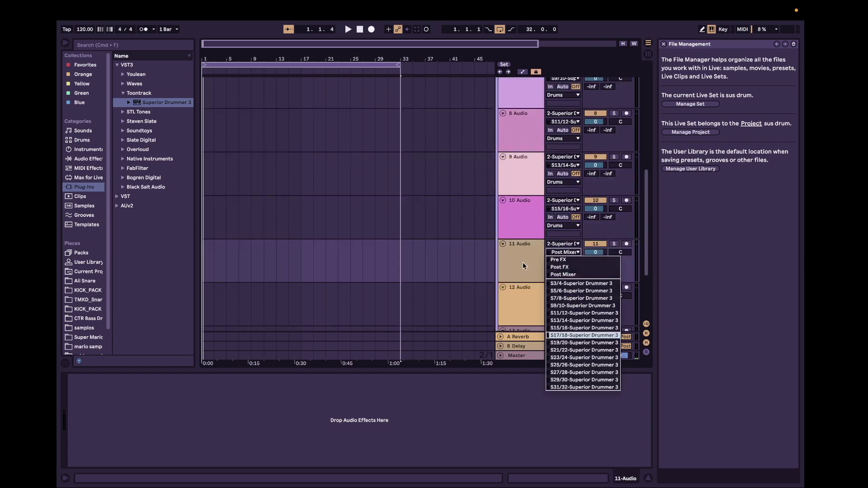
click(583, 335)
scroll(522, 263, down, 3)
click(563, 228)
click(584, 318)
click(563, 272)
click(583, 372)
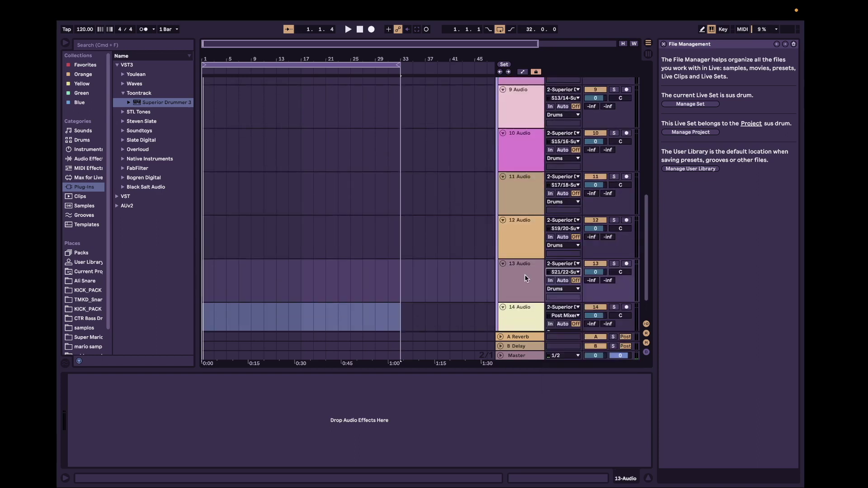
scroll(524, 275, down, 2)
click(563, 279)
click(583, 384)
scroll(530, 281, up, 5)
scroll(530, 281, down, 5)
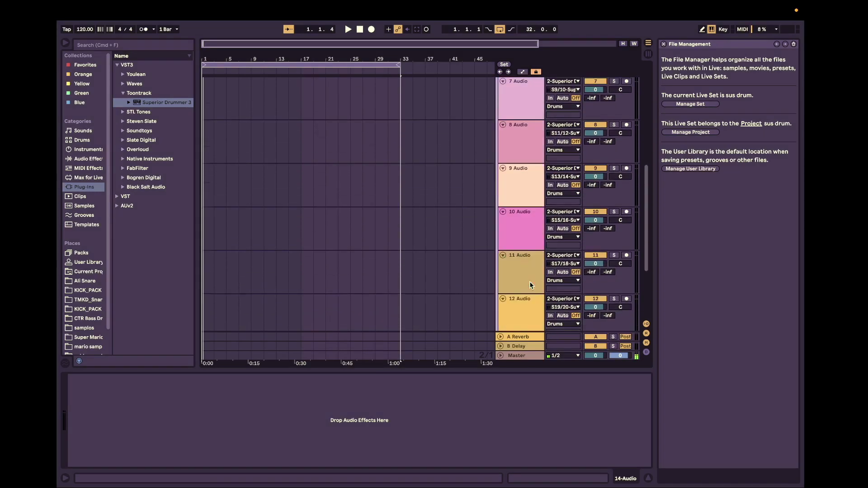
scroll(529, 285, up, 8)
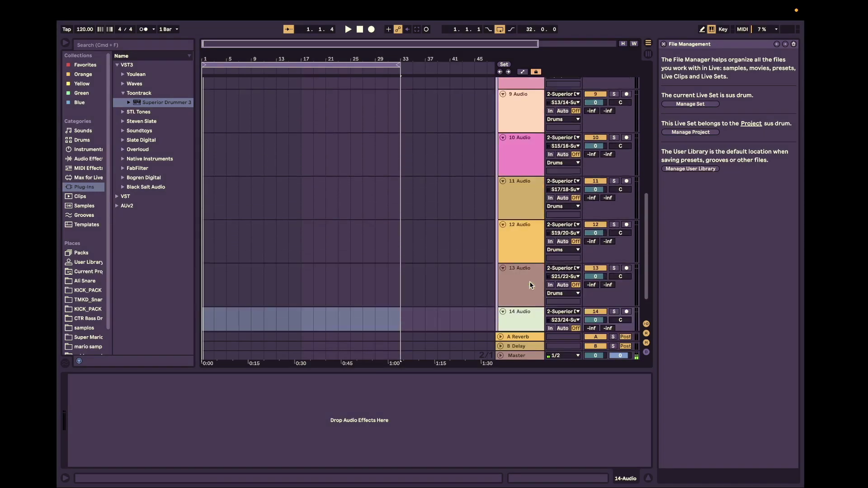
click(530, 213)
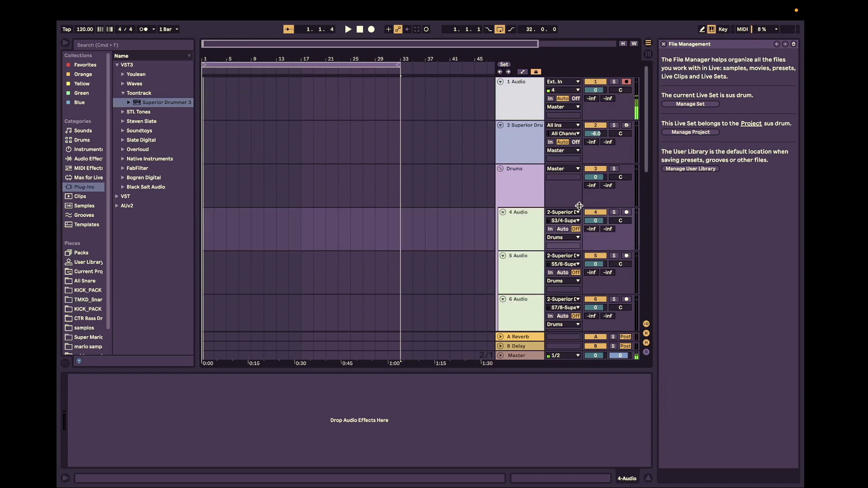
- Set monitoring to Auto on drum tracks 4–14 and arm them for recording
click(562, 229)
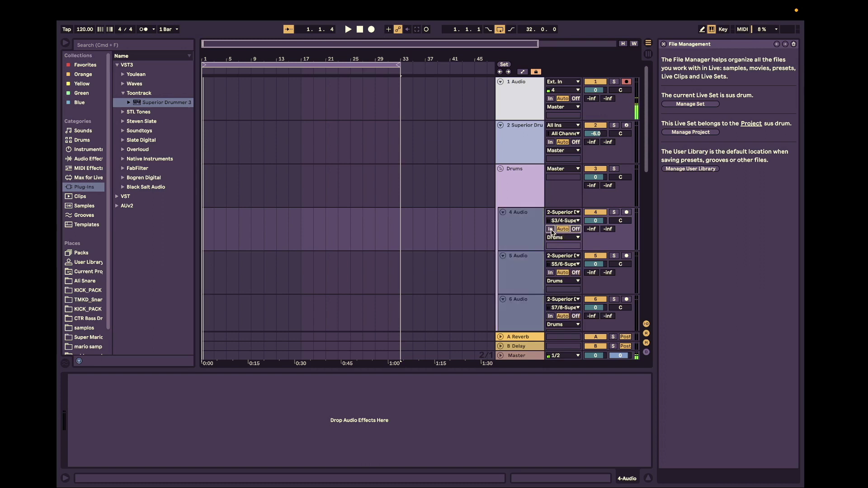
click(626, 215)
scroll(528, 194, down, 1)
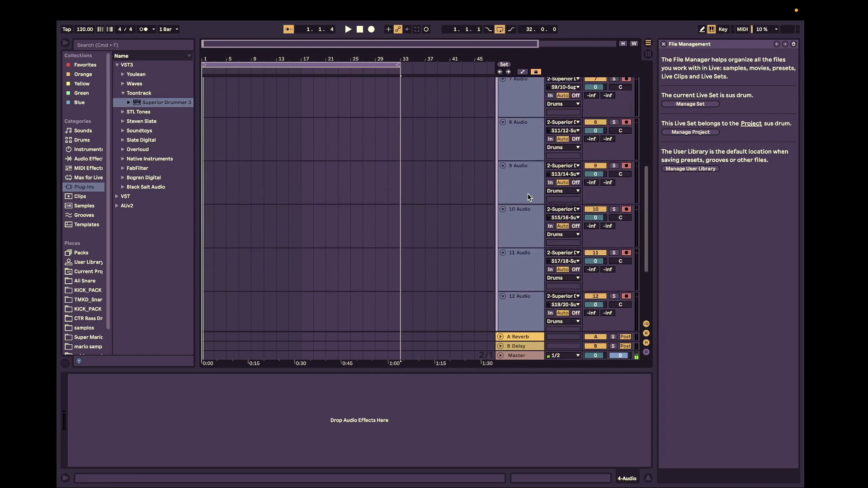
scroll(527, 193, up, 1)
scroll(537, 243, down, 6)
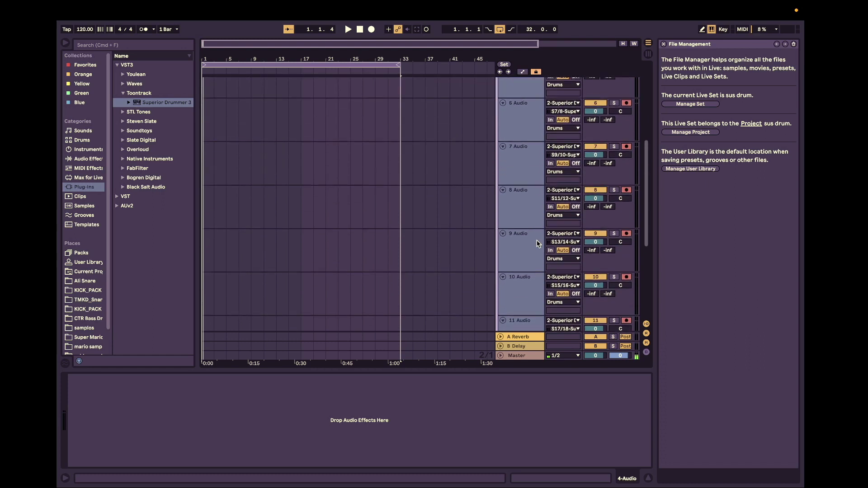
scroll(537, 243, up, 3)
- Narrow the selection to track 4, then select the Superior Drummer 3 track
click(528, 239)
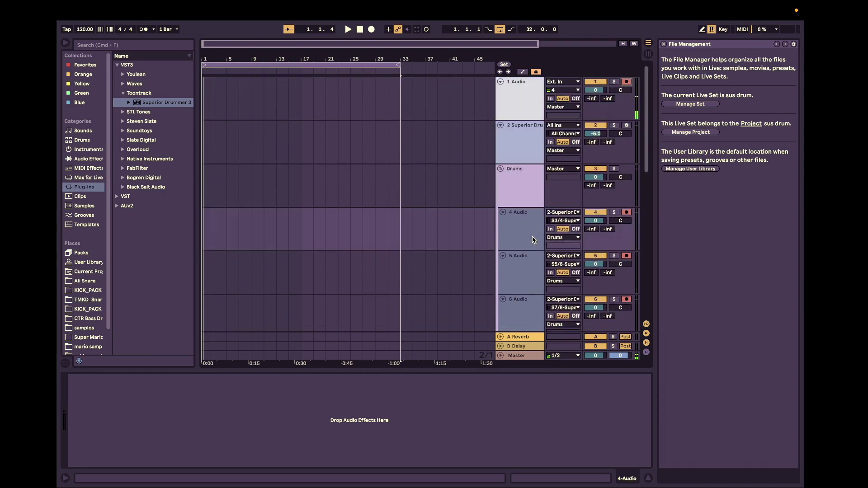
scroll(528, 242, down, 1)
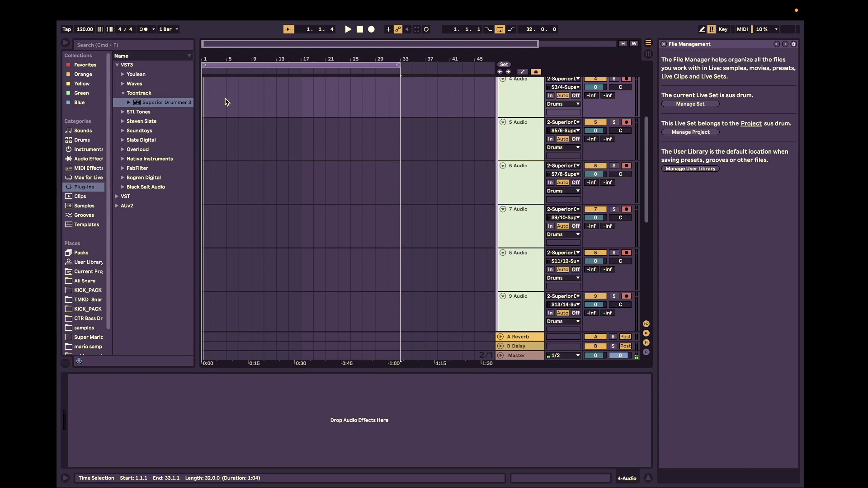
scroll(442, 167, down, 3)
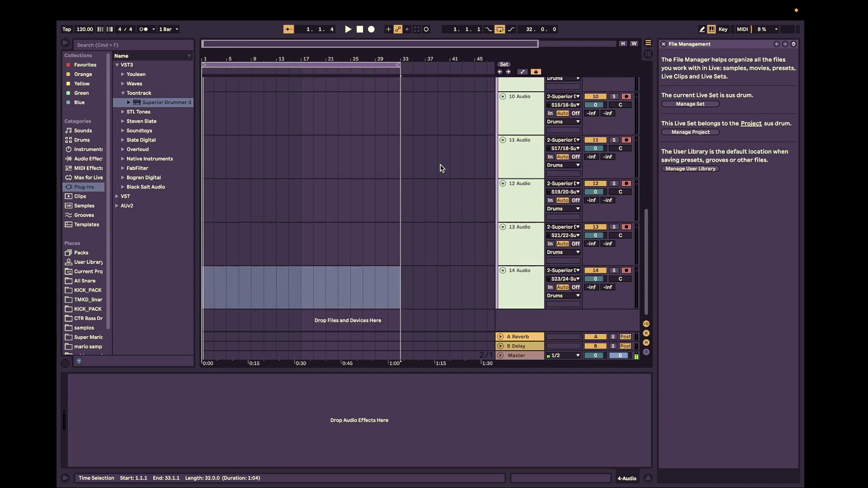
scroll(442, 166, up, 7)
click(521, 233)
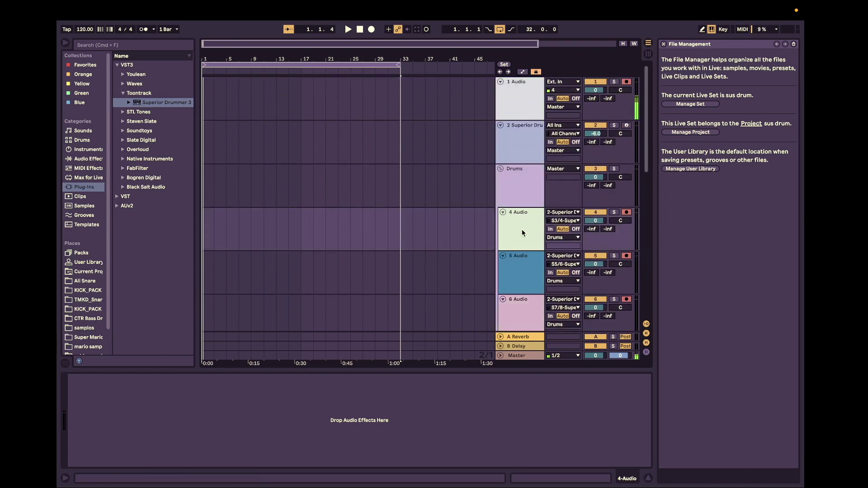
click(528, 140)
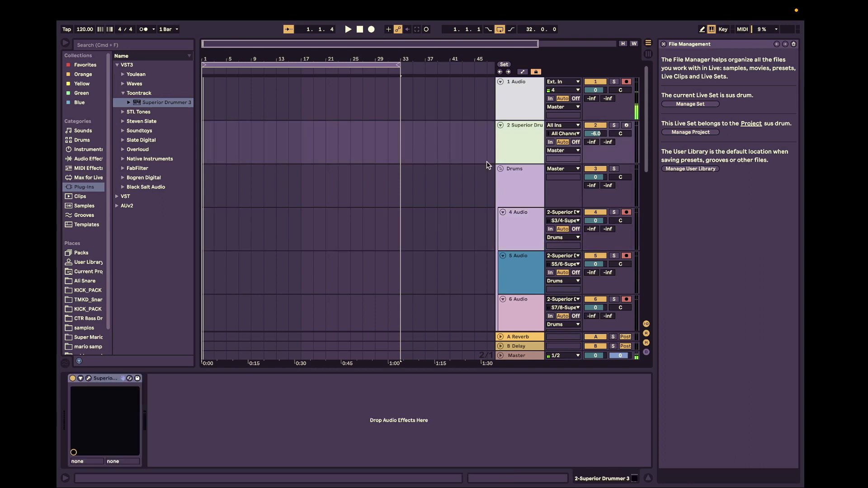
- In Superior Drummer 3's grooves browser, drop a first groove onto the track, importing its tempo
click(89, 378)
click(306, 136)
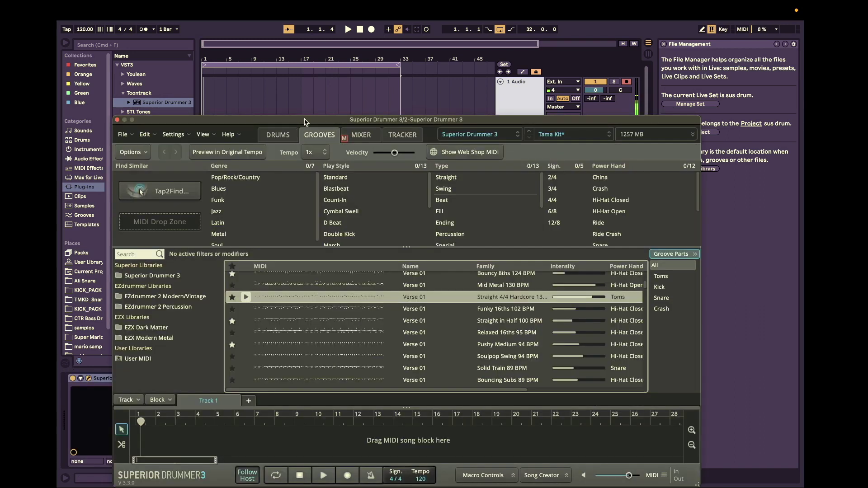
drag(304, 120, 297, 191)
mouse_move(256, 371)
mouse_down()
mouse_move(244, 138)
mouse_move(203, 140)
mouse_up()
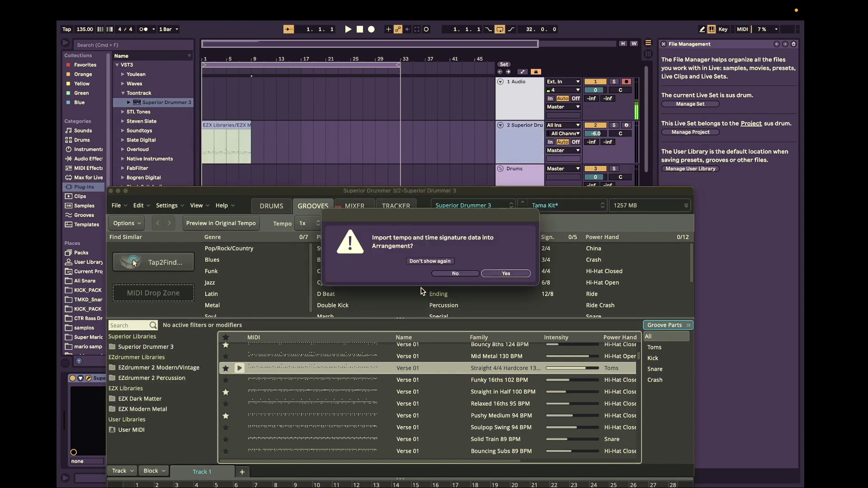
click(450, 273)
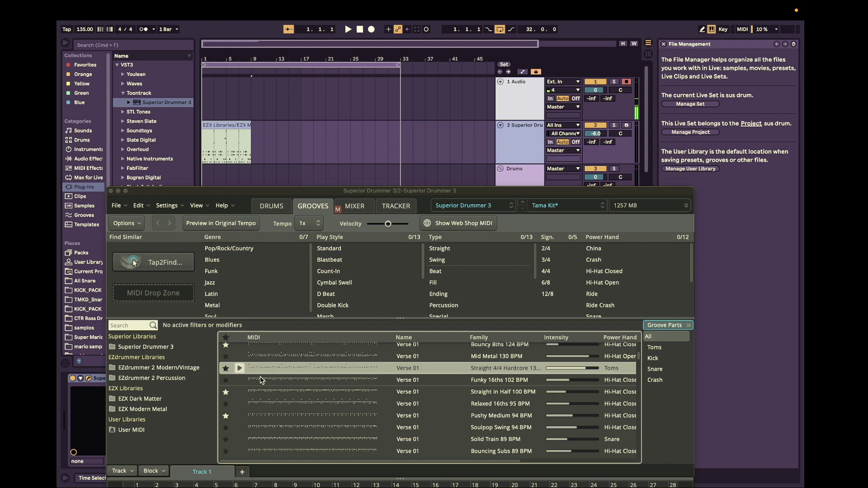
- Add Funky 16ths 102 BPM and Relaxed 16ths 95 BPM grooves after it, declining tempo import
drag(268, 379, 254, 149)
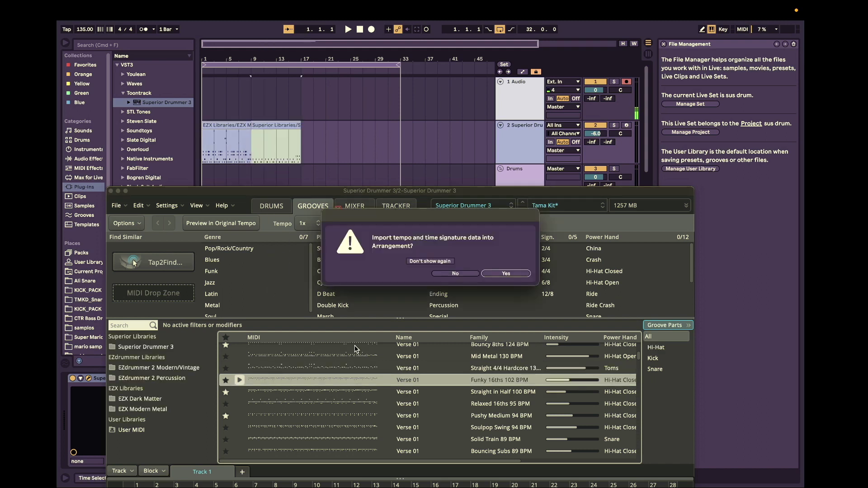
click(438, 273)
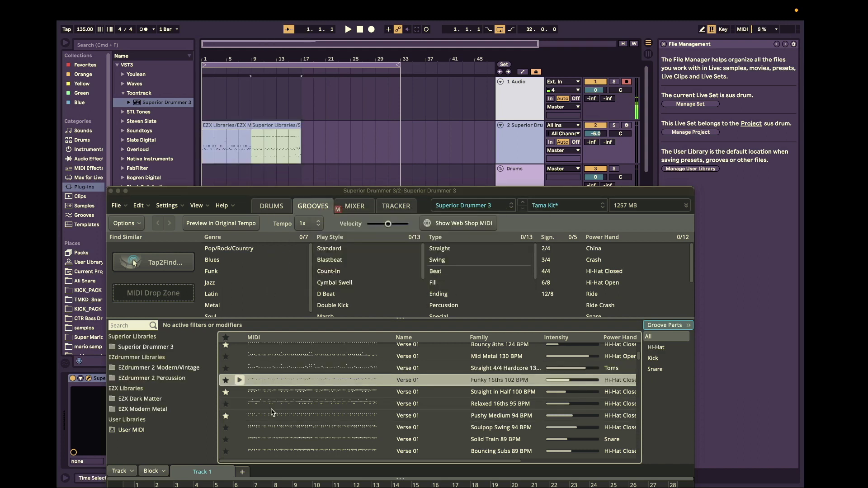
drag(251, 404, 301, 139)
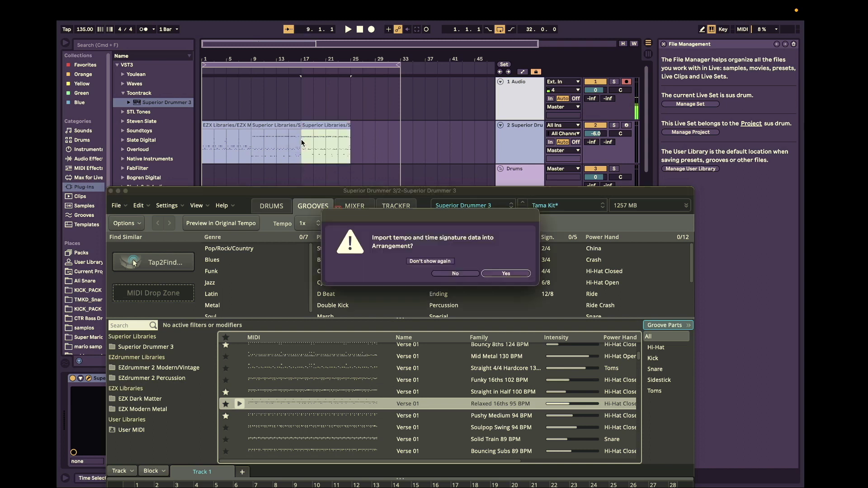
click(452, 274)
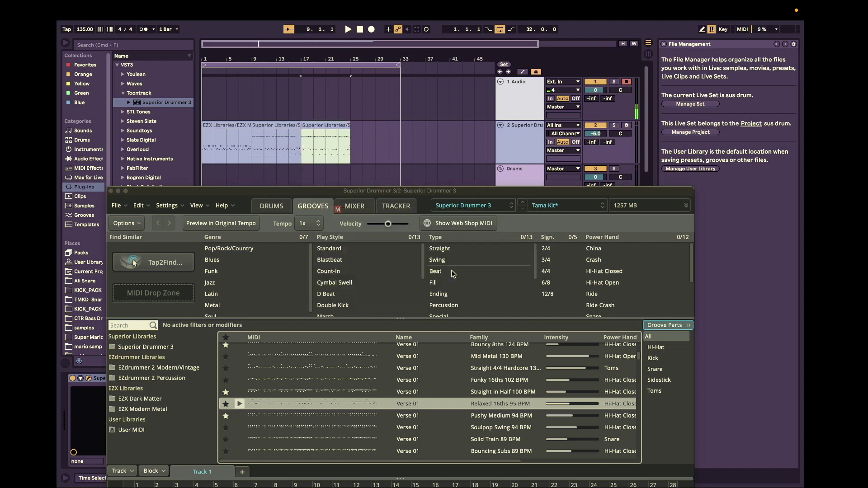
- Close the Superior Drummer 3 window and select the Drums group track
click(111, 191)
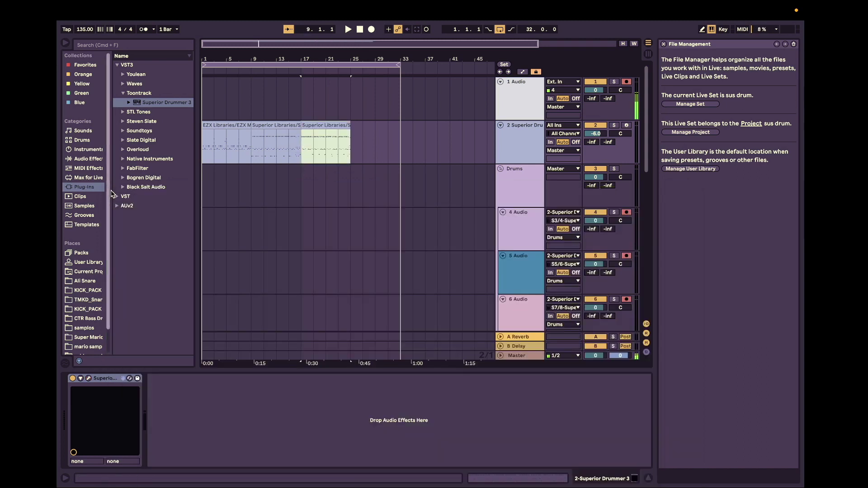
click(533, 194)
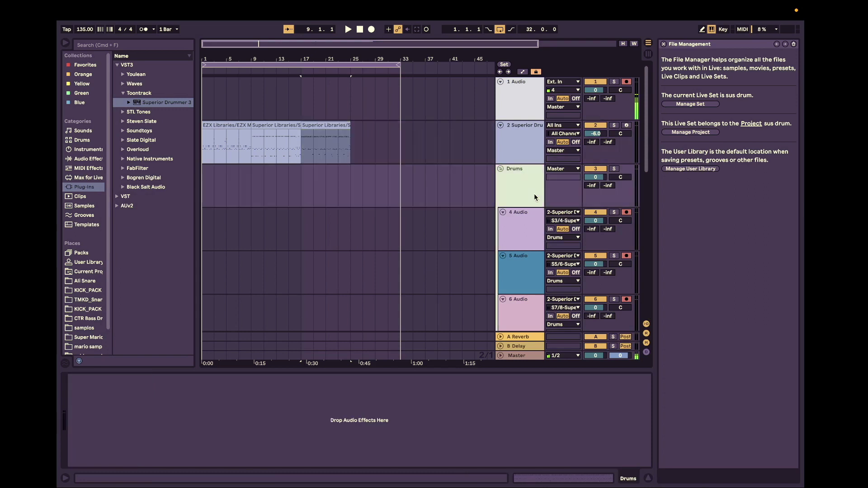
scroll(524, 241, down, 3)
scroll(523, 241, up, 3)
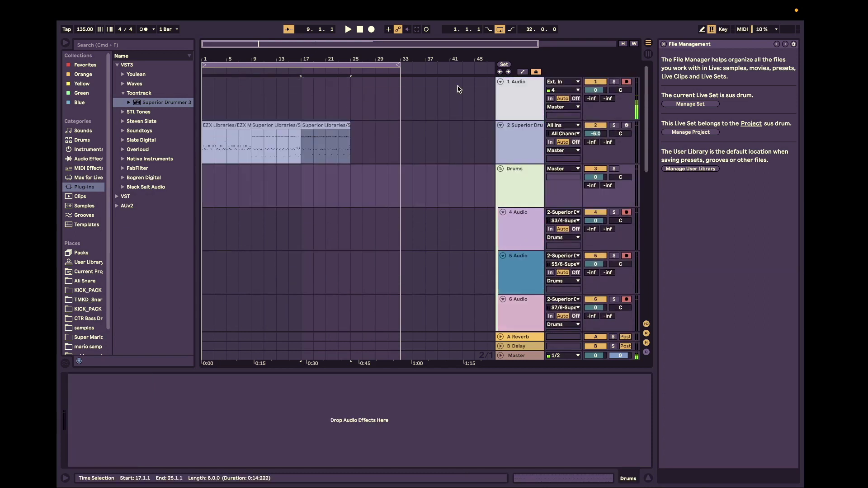
- Play the arrangement from the start while checking signal across the drum audio tracks
click(361, 30)
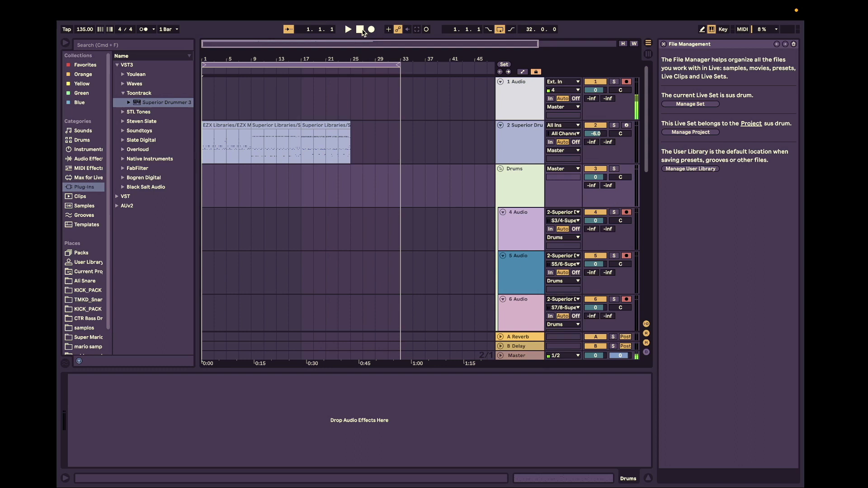
key(space)
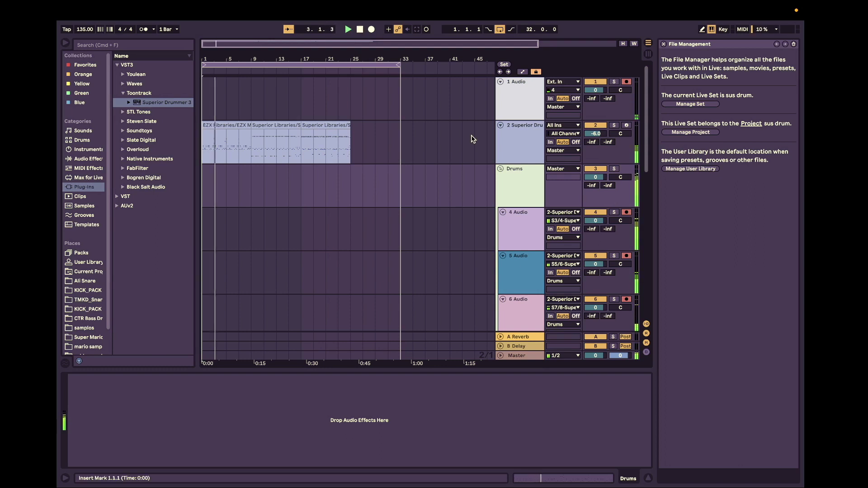
scroll(471, 138, down, 10)
scroll(471, 139, up, 3)
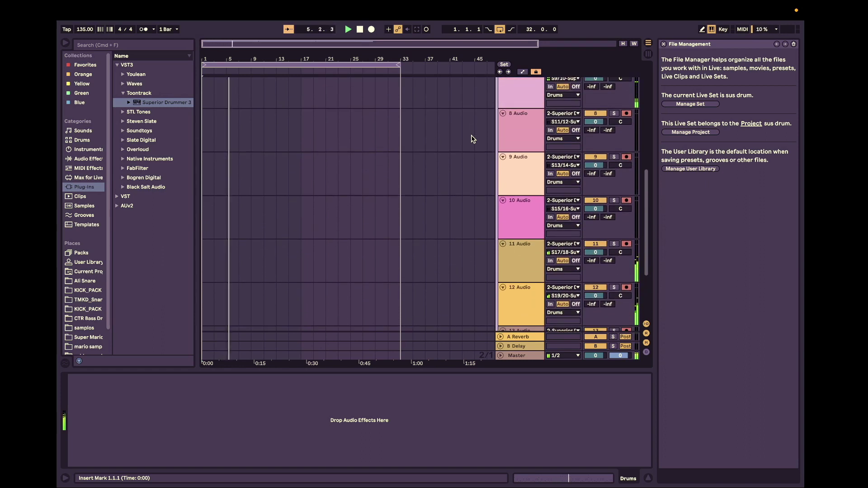
scroll(471, 138, up, 3)
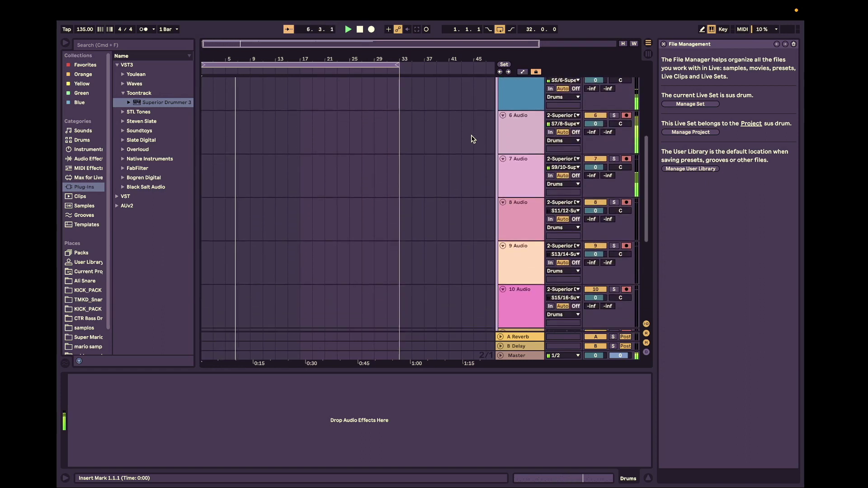
scroll(475, 144, up, 3)
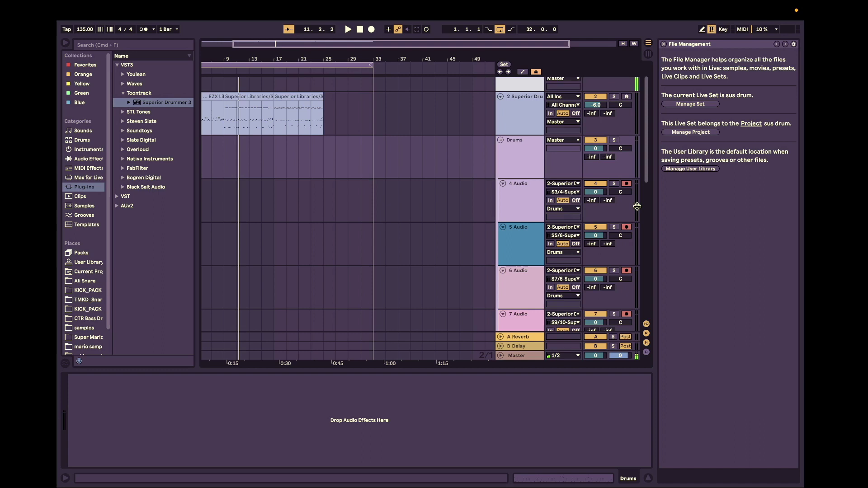
scroll(547, 163, down, 2)
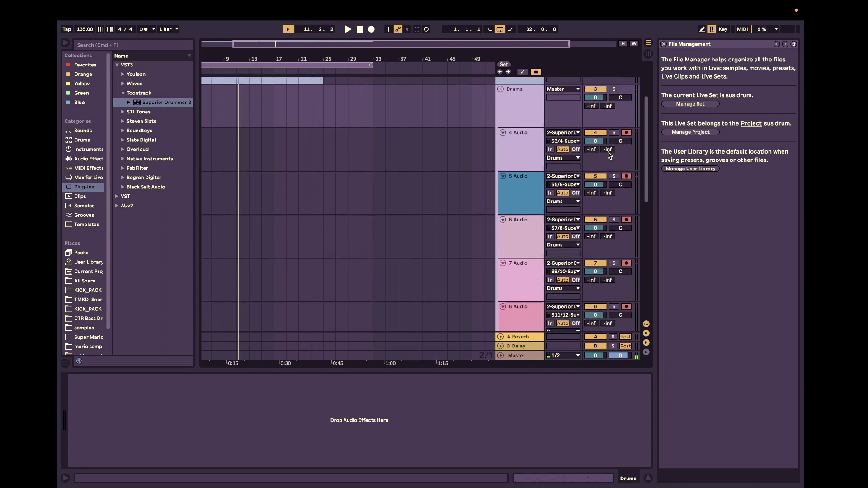
click(534, 156)
- Rename the first drum tracks Kick In, Kick Out, Snare Top and Snare Bottom
scroll(533, 156, down, 4)
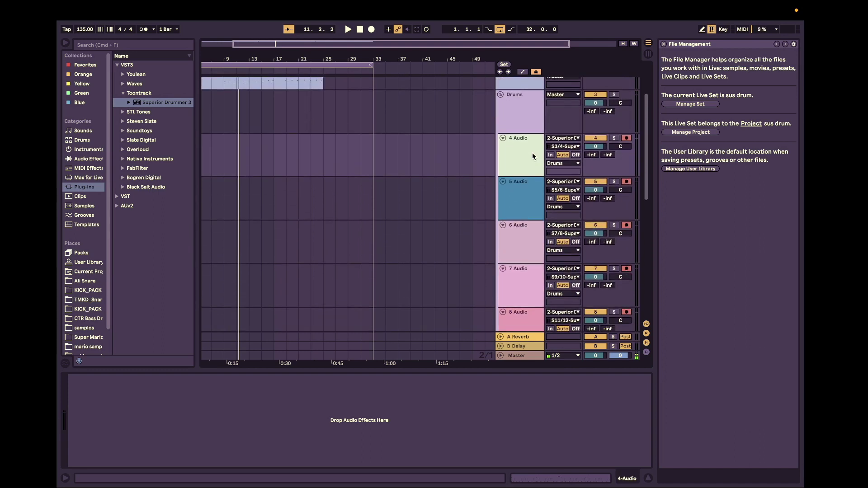
scroll(533, 153, up, 8)
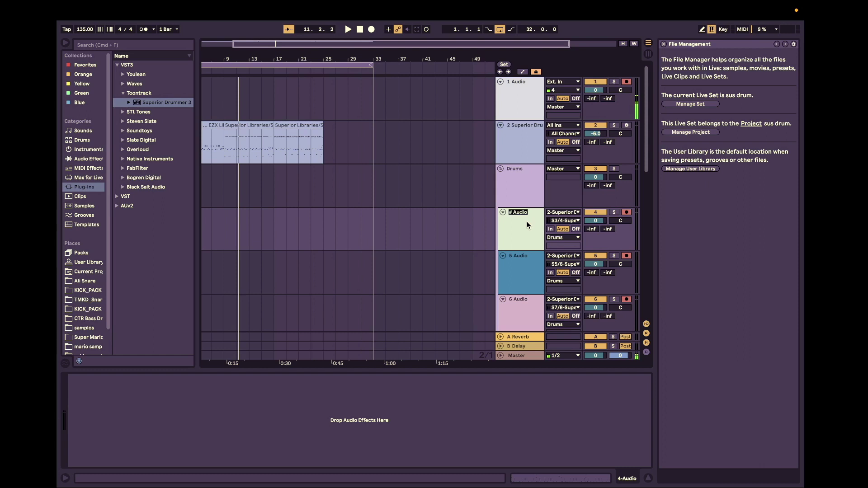
text(Kick In)
click(536, 278)
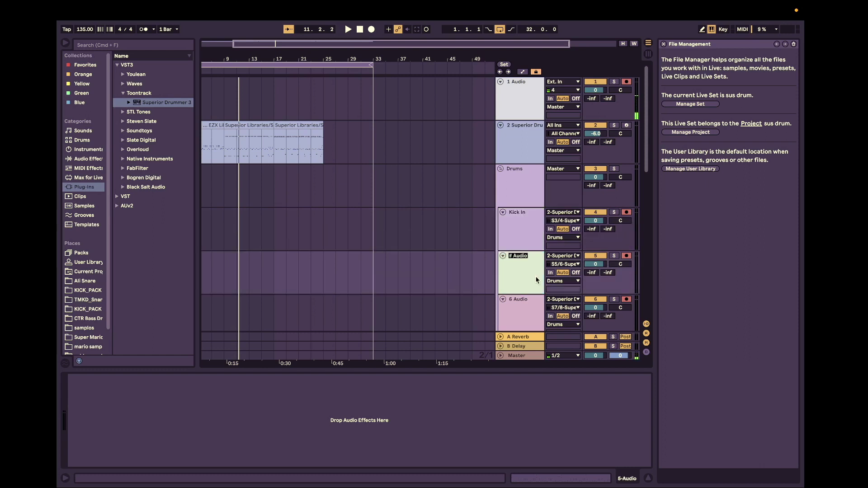
text(t)
scroll(535, 275, down, 3)
click(519, 217)
key(ctrl+r)
text(Snare Top)
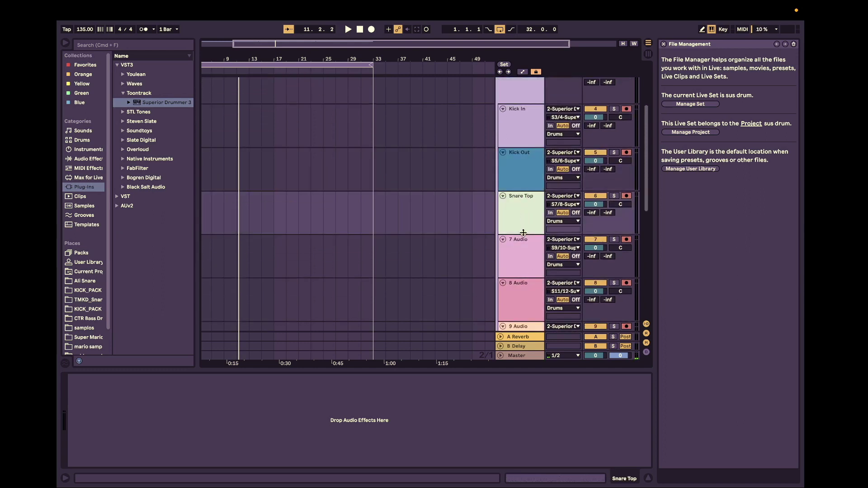
click(527, 246)
key(ctrl+r)
text(snare Bottom)
- Name the following tracks Hi-Hat, RT 1, RT 2, FT 1, FT 2 and PH
click(525, 281)
scroll(524, 282, down, 3)
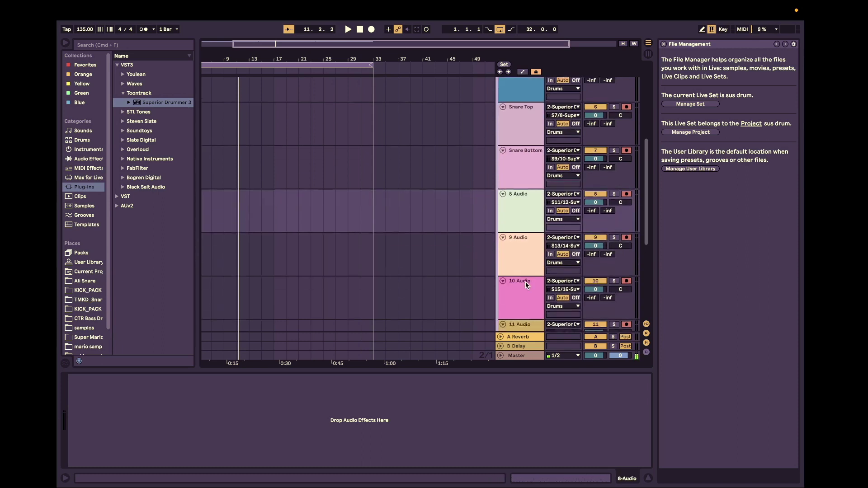
key(ctrl+r)
text(Hi-Hat)
key(Tab)
text(RT 1)
key(Tab)
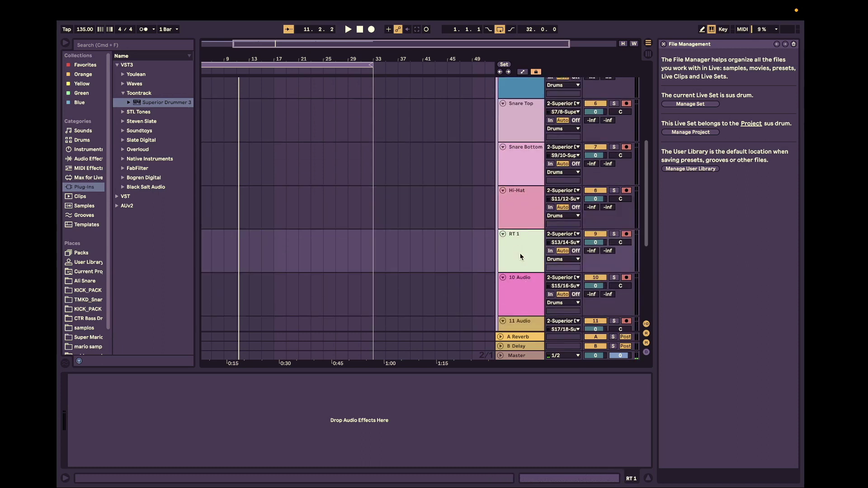
text(RT 2)
key(Tab)
text(FT 1)
key(Tab)
text(FT 2)
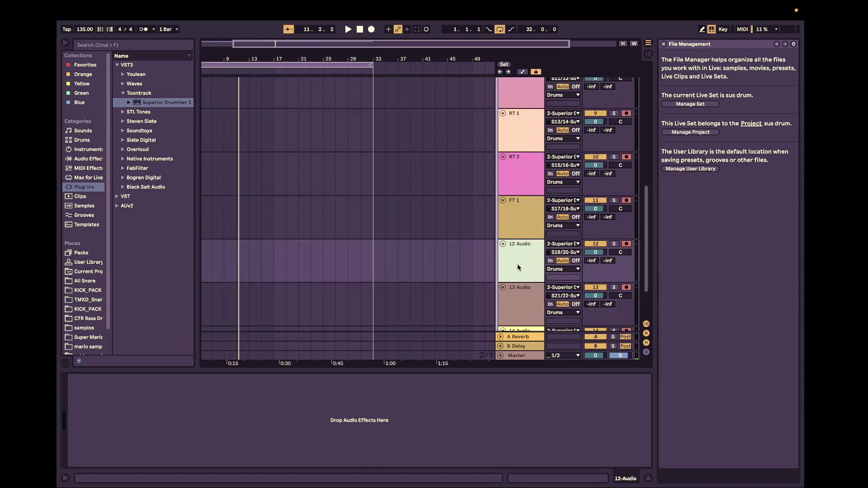
key(Tab)
text(PH)
scroll(516, 237, up, 13)
click(519, 232)
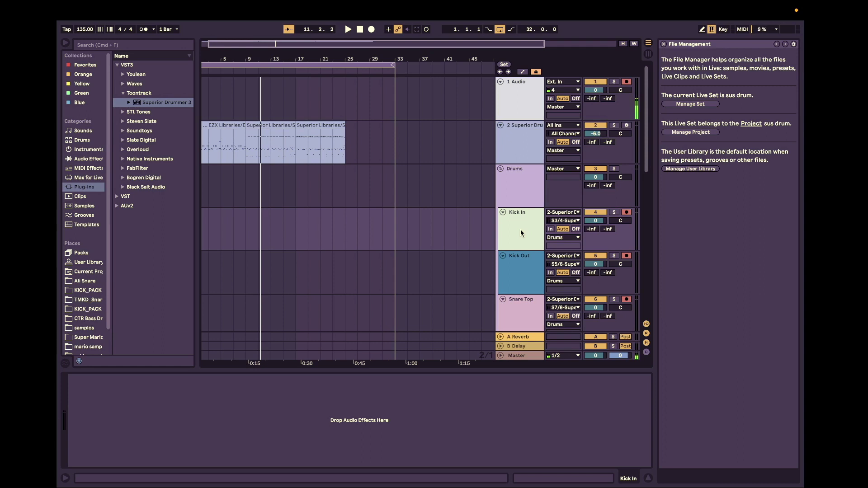
- Drag Utility from Audio Effects > Utilities onto Kick In and switch it to Mono
click(87, 159)
scroll(154, 95, up, 1)
click(144, 75)
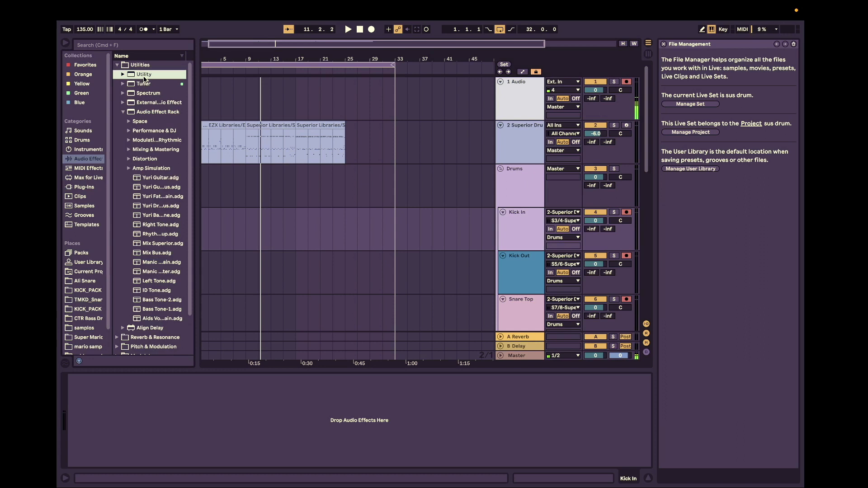
drag(144, 77, 520, 224)
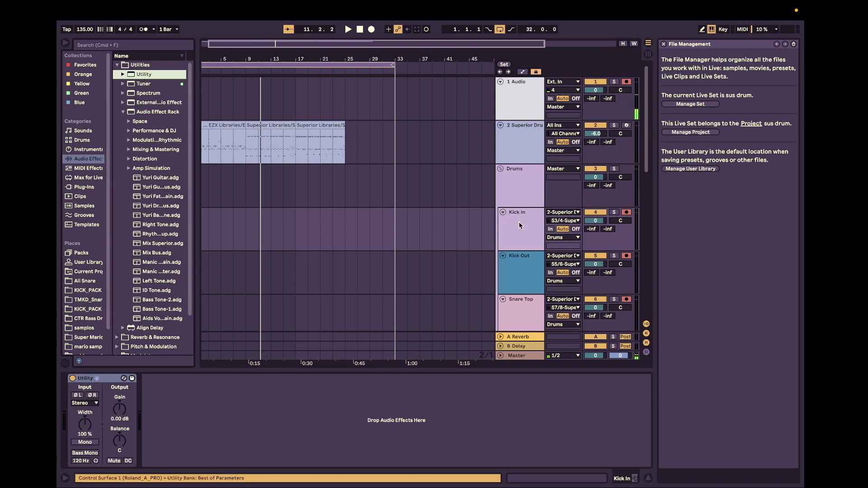
click(86, 442)
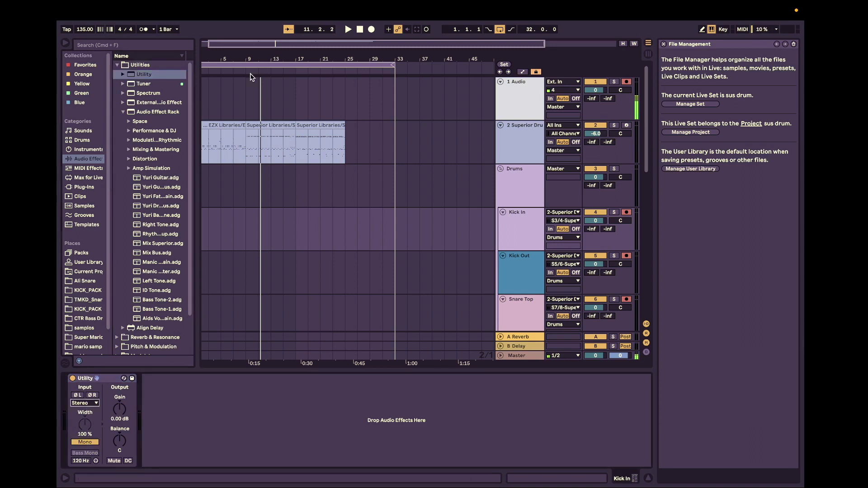
click(492, 236)
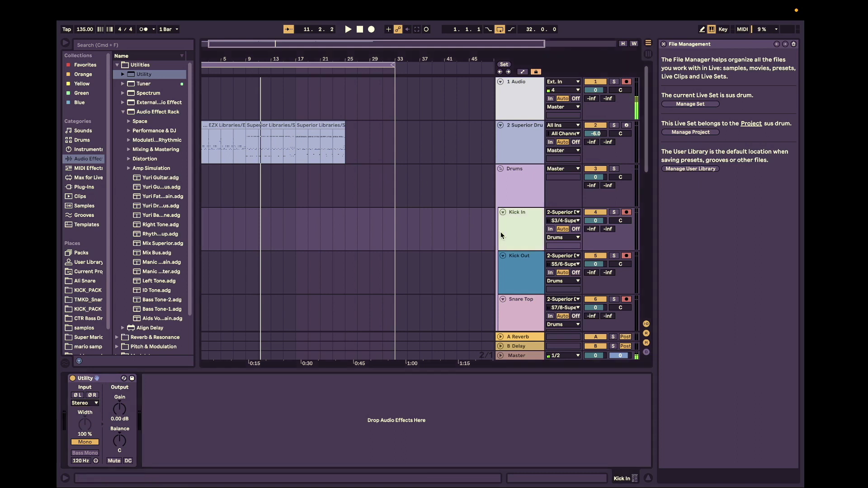
scroll(485, 274, down, 3)
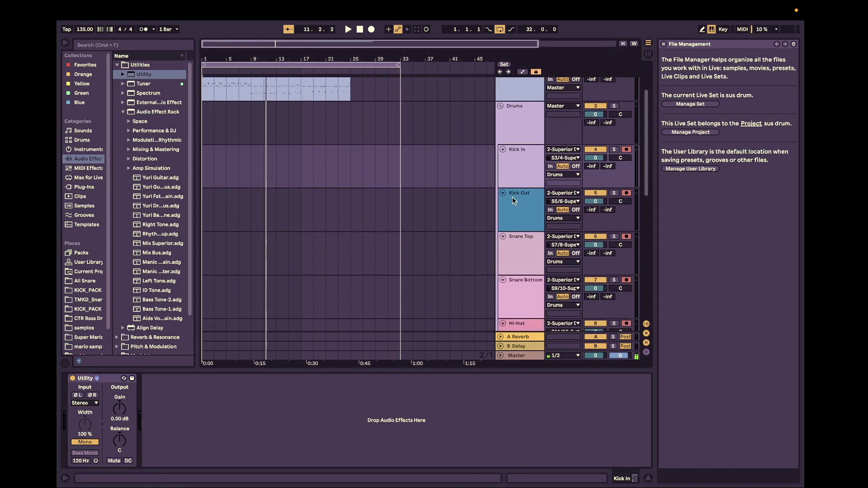
click(102, 380)
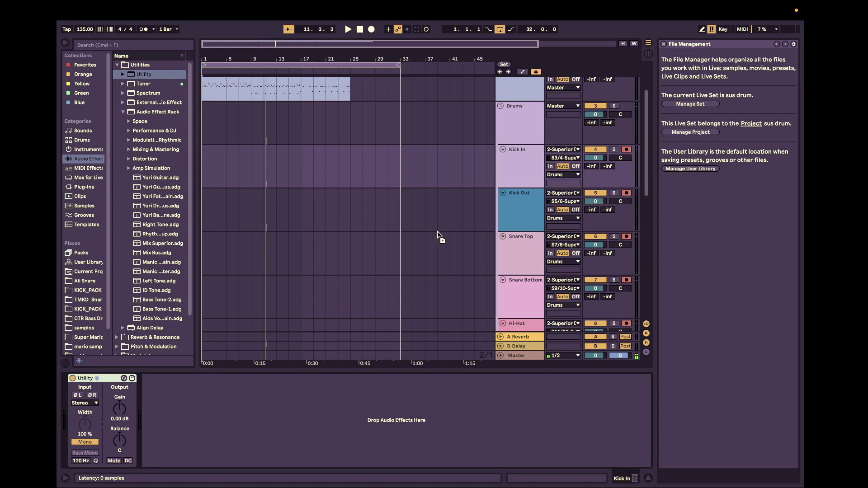
click(520, 211)
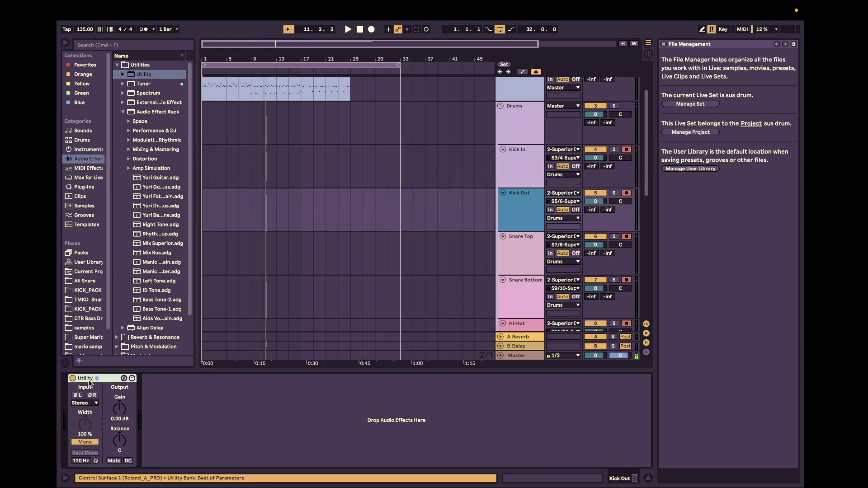
click(514, 261)
scroll(514, 263, down, 1)
scroll(514, 263, down, 3)
click(513, 263)
scroll(514, 263, down, 3)
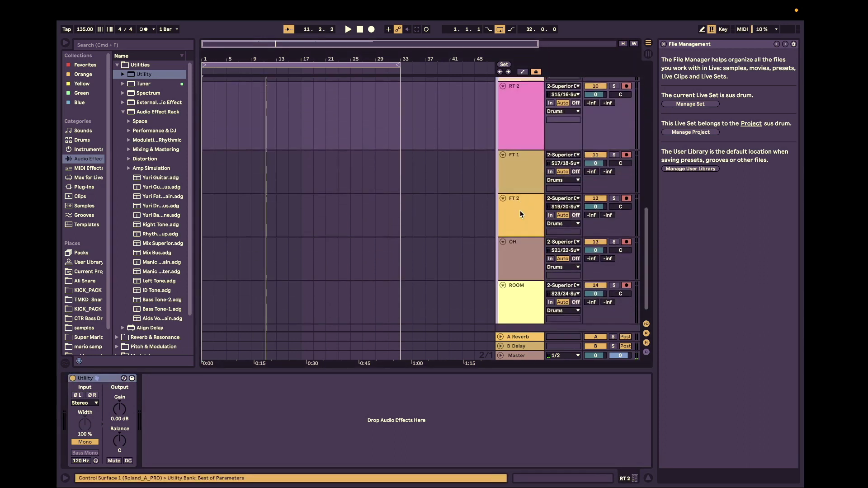
click(520, 156)
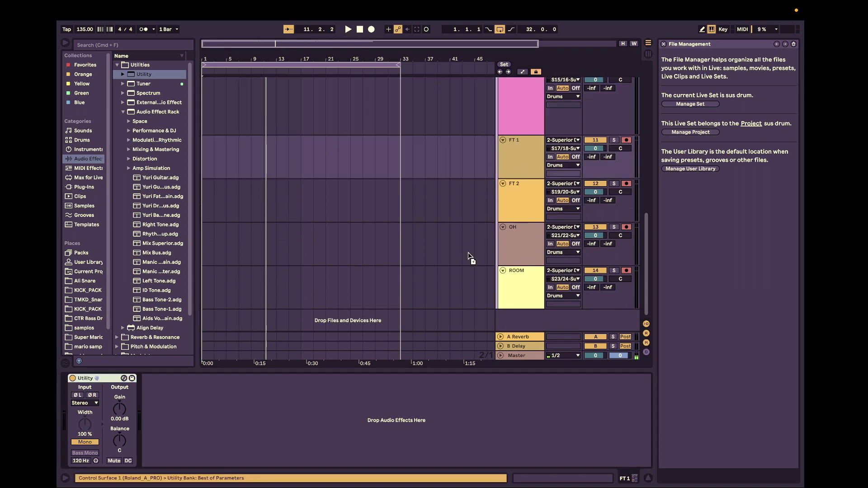
click(522, 202)
scroll(516, 159, up, 4)
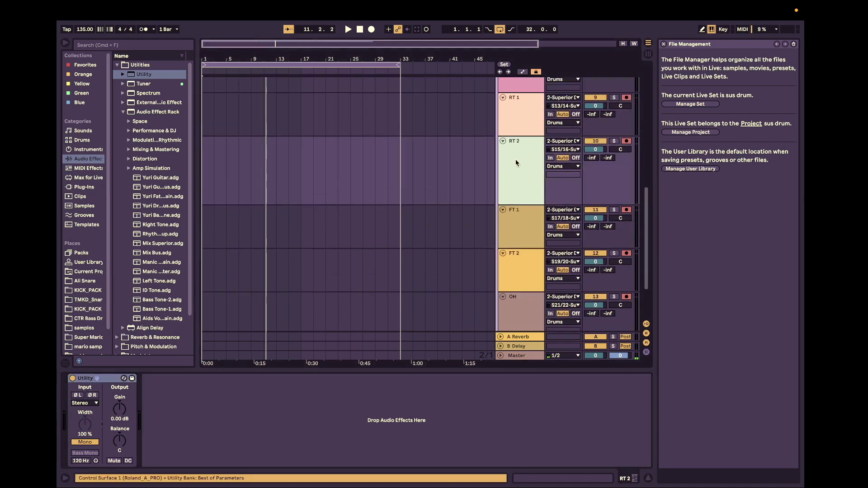
click(518, 242)
click(520, 214)
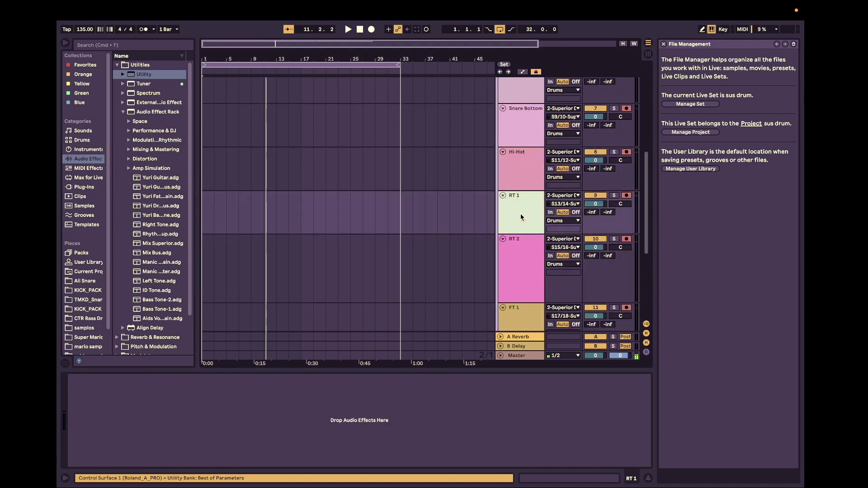
click(519, 239)
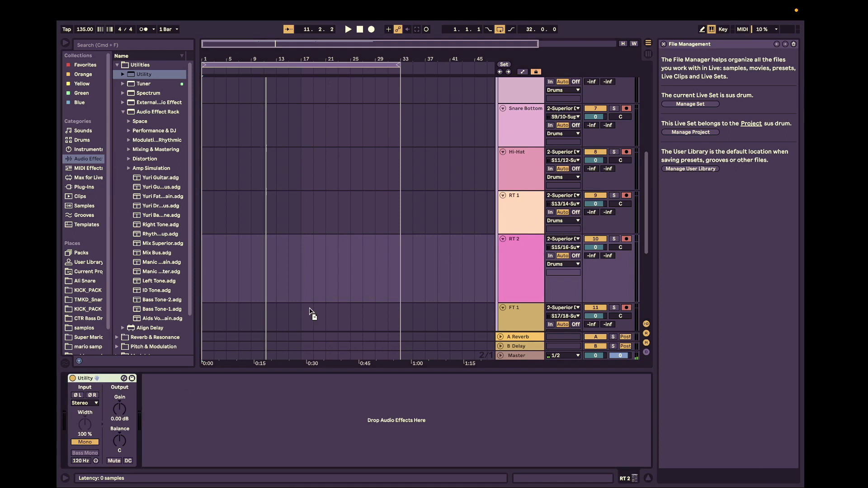
click(505, 218)
click(519, 250)
scroll(519, 251, up, 3)
click(519, 252)
click(522, 218)
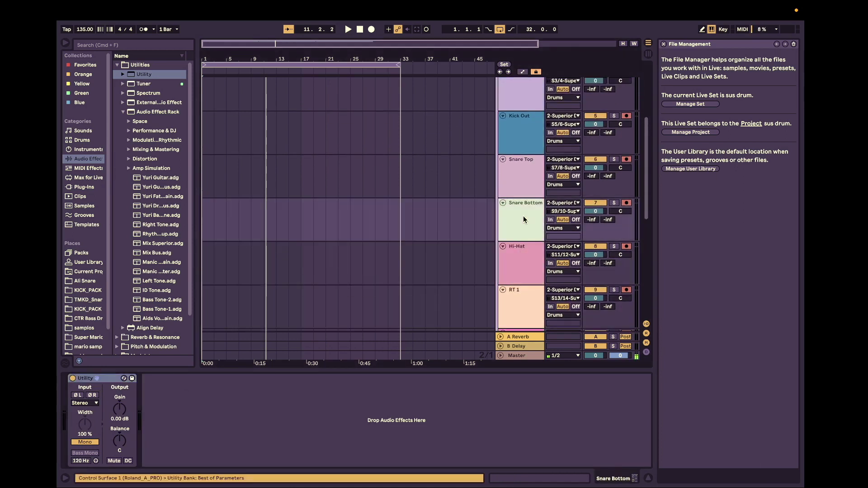
scroll(523, 215, up, 2)
click(523, 215)
click(527, 178)
scroll(527, 179, up, 3)
click(524, 190)
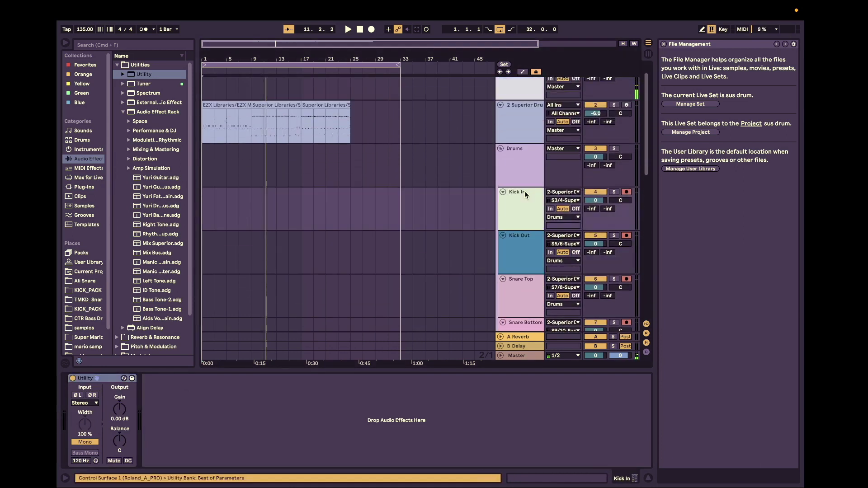
scroll(520, 212, down, 5)
click(517, 237)
scroll(518, 236, down, 3)
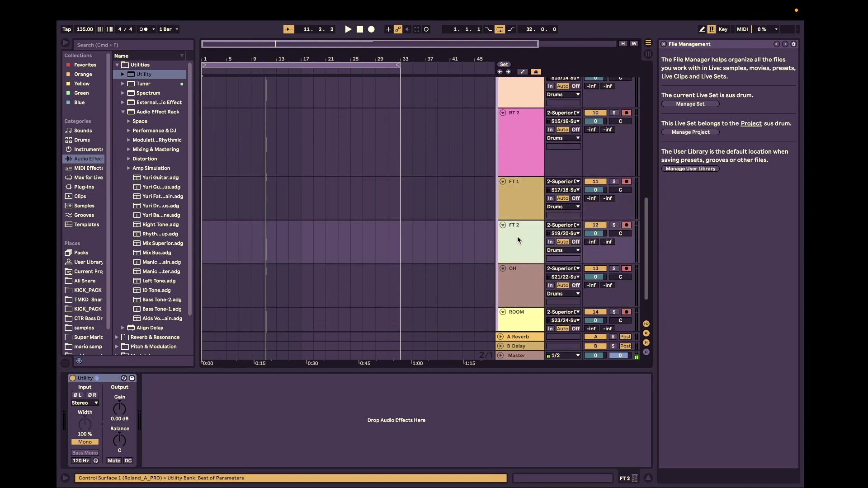
click(517, 236)
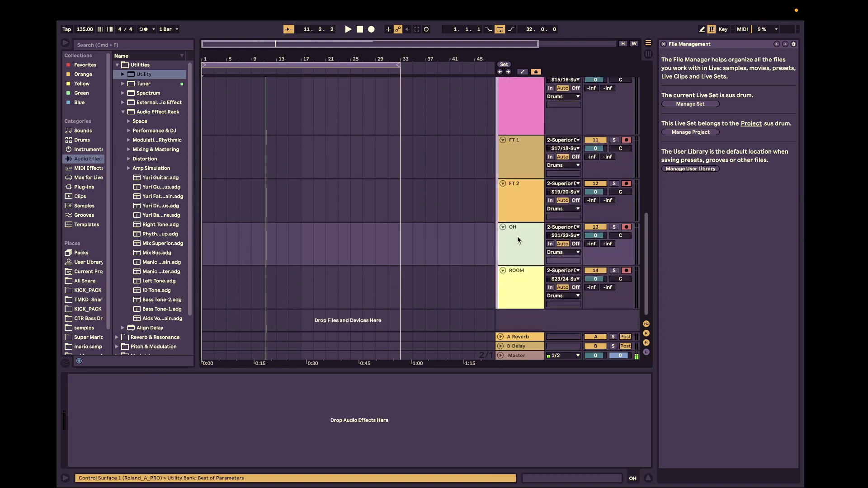
click(531, 306)
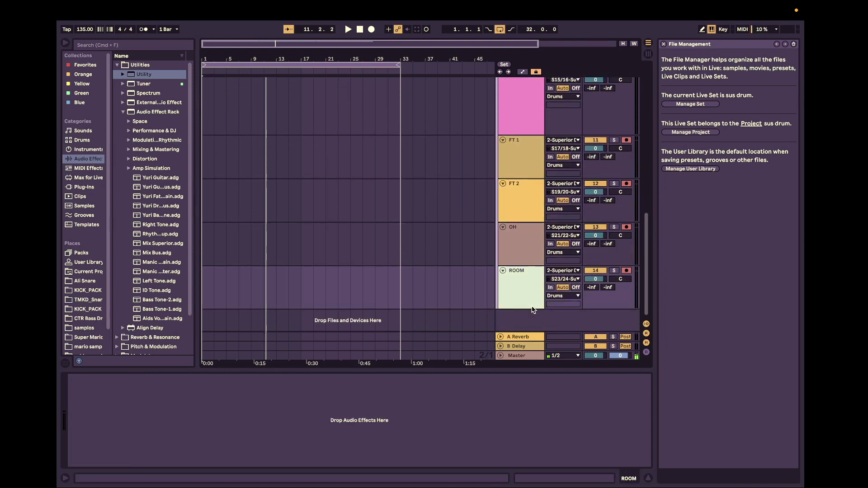
scroll(532, 306, up, 8)
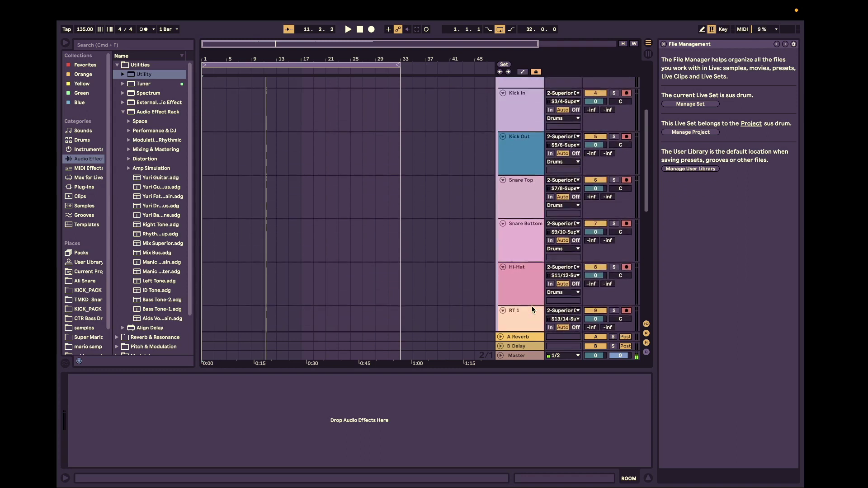
scroll(532, 306, up, 4)
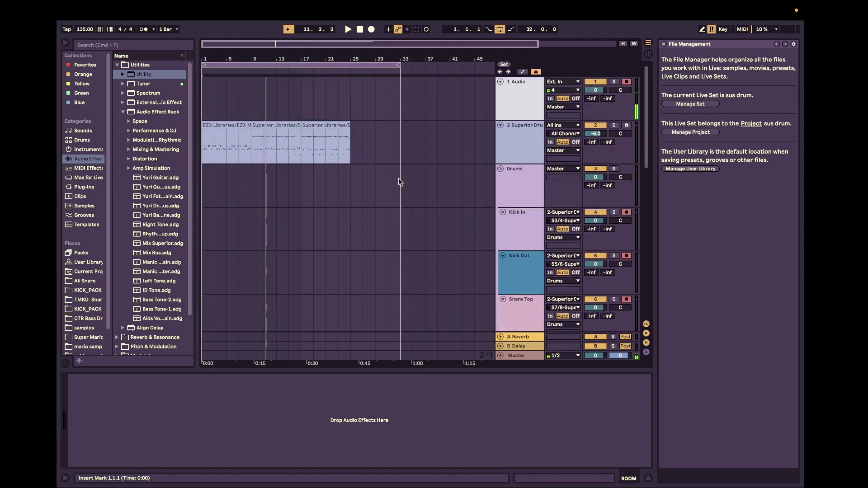
- Record the drum take from the song start with Arrangement Record (F9)
click(360, 29)
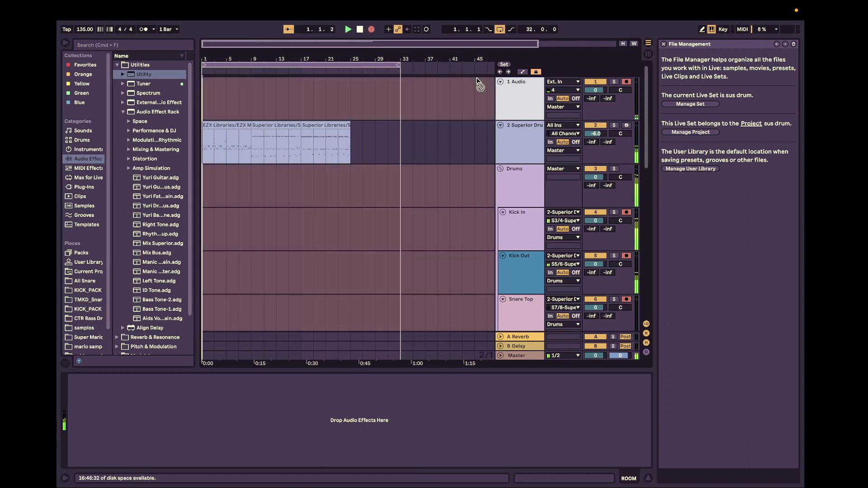
key(F9)
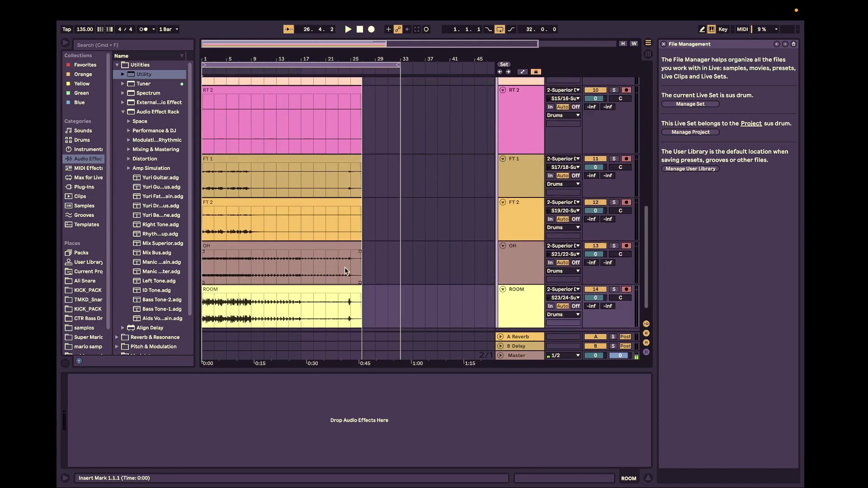
scroll(336, 225, up, 10)
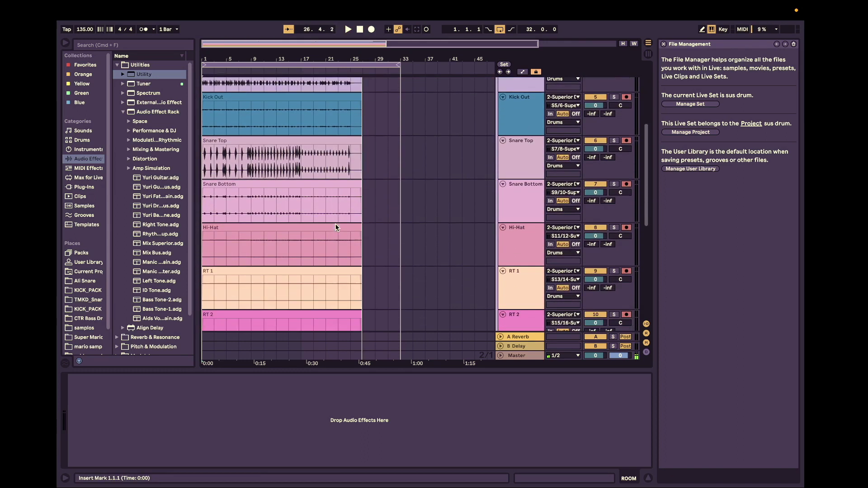
scroll(335, 223, down, 10)
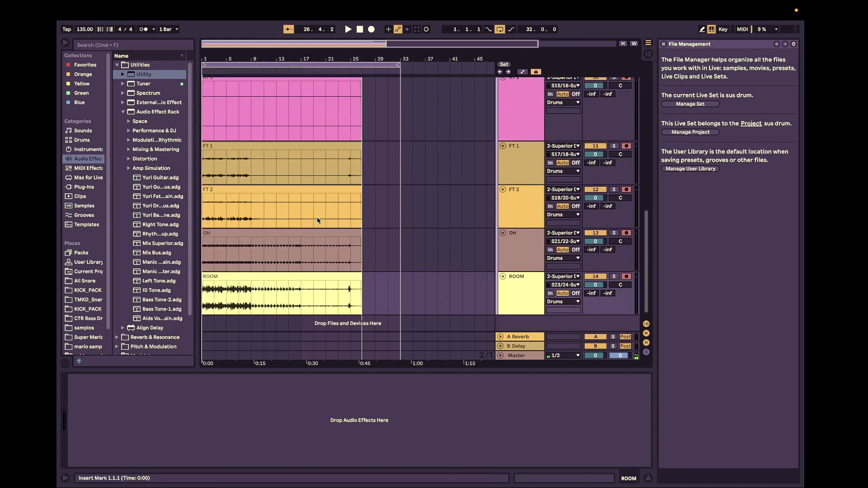
scroll(317, 221, down, 1)
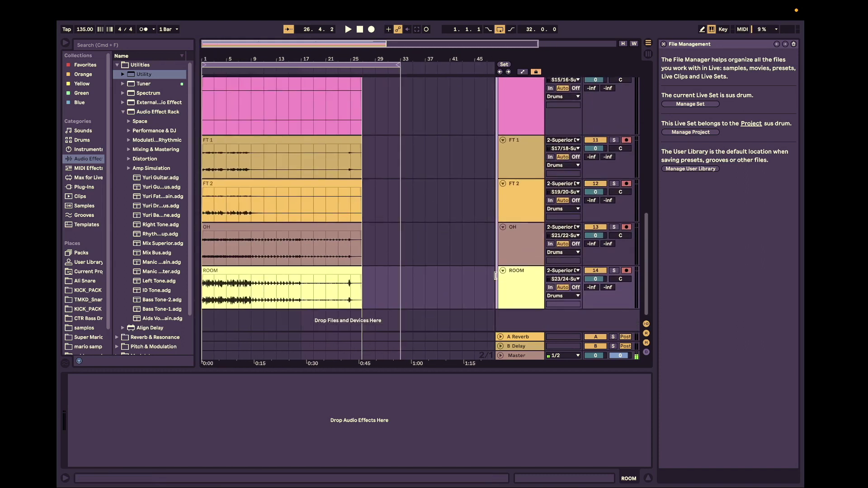
scroll(523, 289, up, 10)
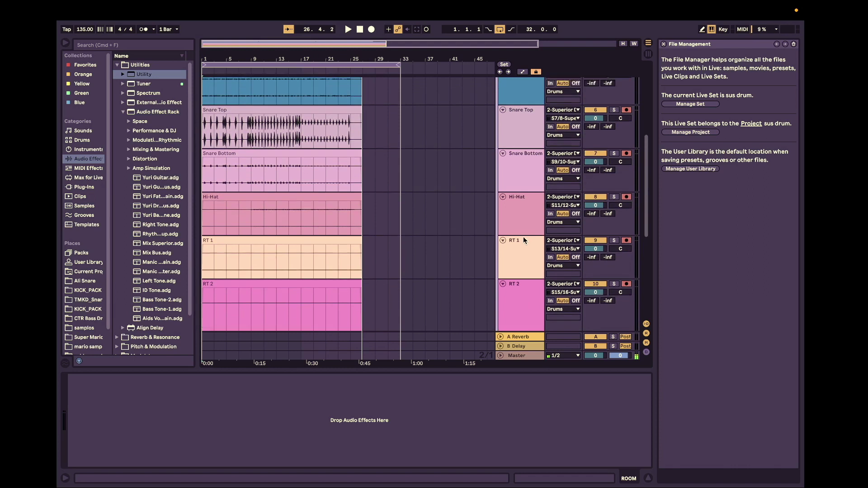
scroll(307, 228, down, 10)
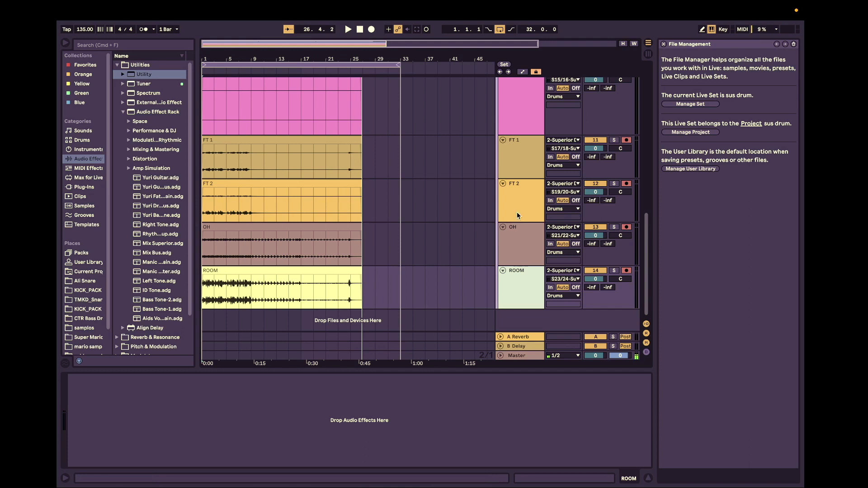
- Select the FT 2 track to view its Utility effect
click(511, 194)
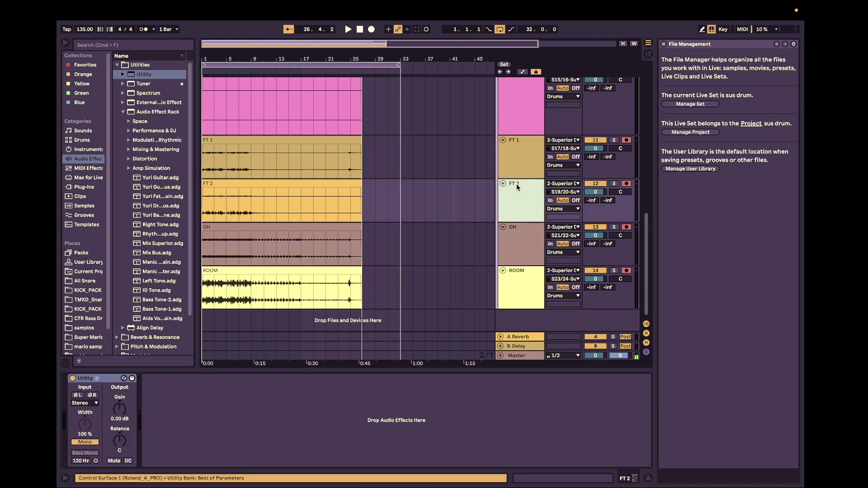
scroll(507, 177, up, 10)
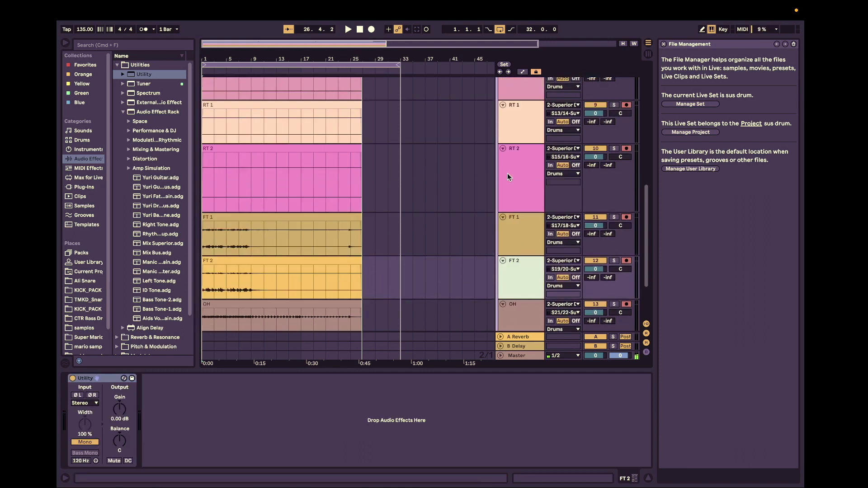
scroll(507, 176, up, 3)
click(527, 137)
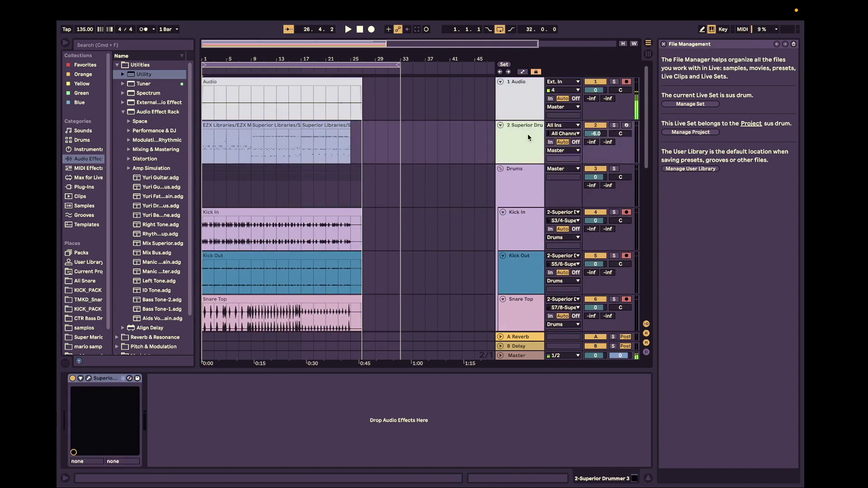
click(89, 378)
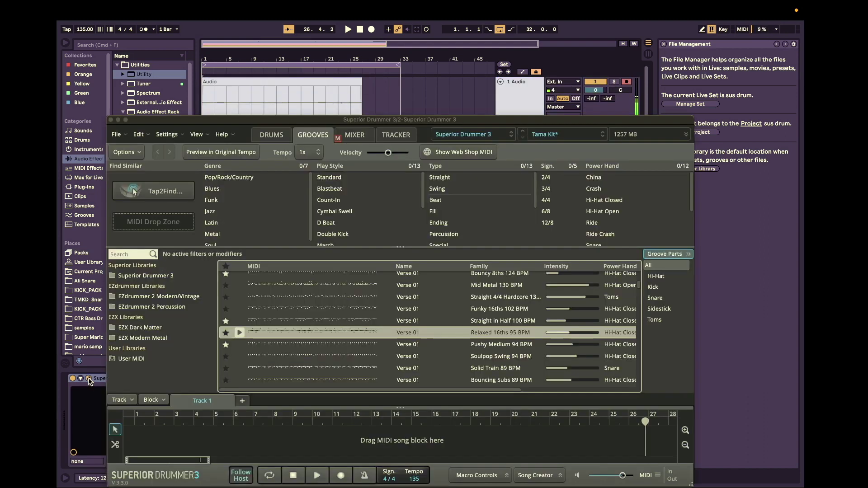
click(357, 134)
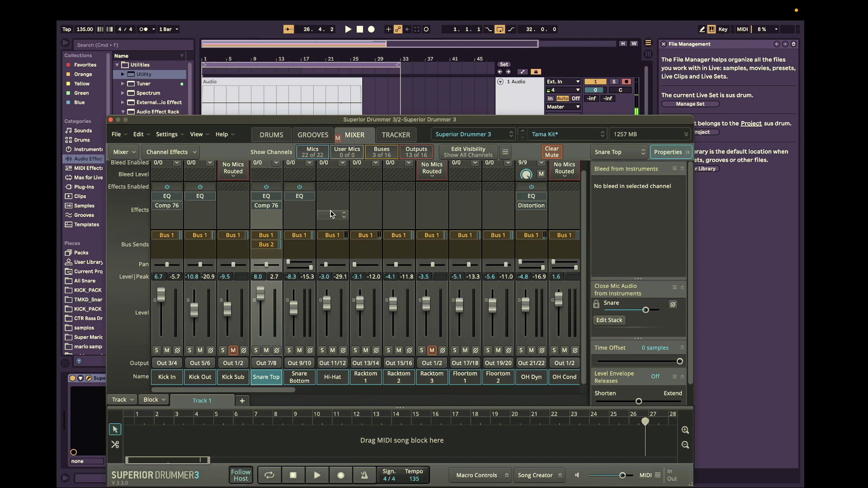
scroll(224, 252, right, 6)
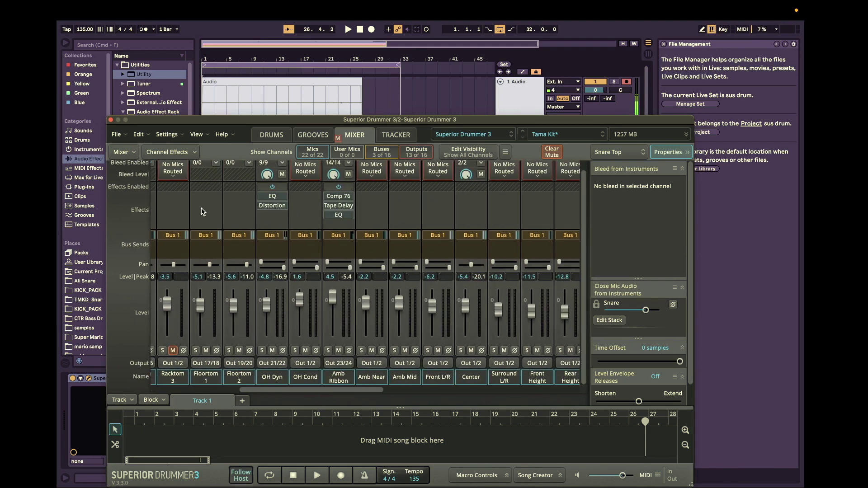
scroll(273, 204, left, 6)
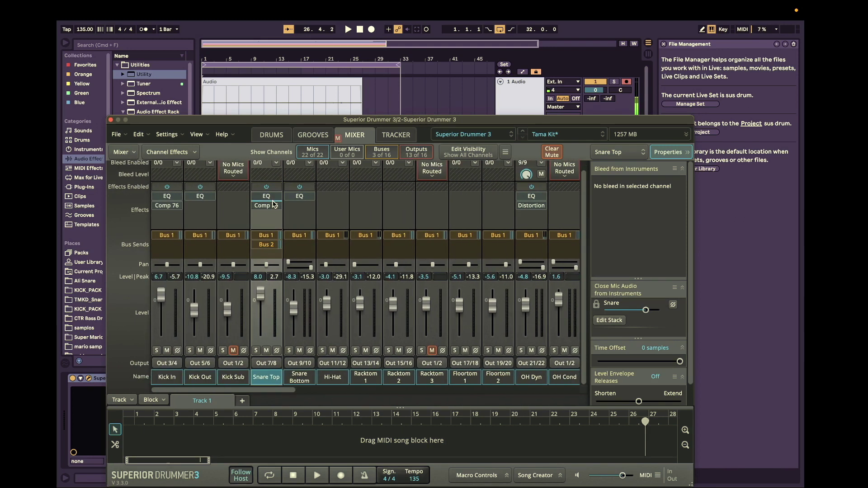
click(111, 120)
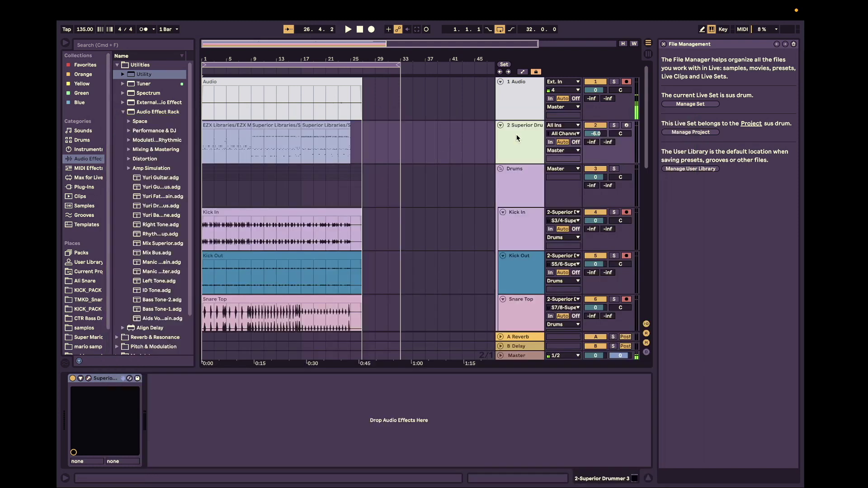
scroll(517, 134, down, 10)
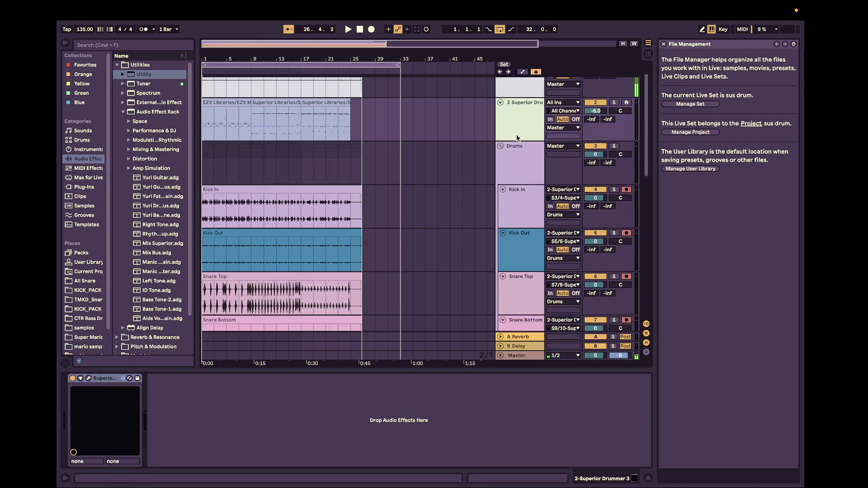
scroll(509, 217, up, 10)
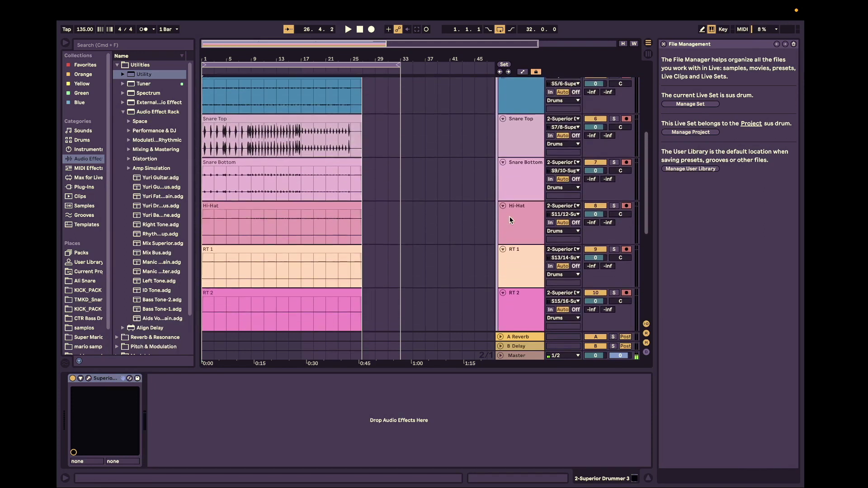
scroll(509, 217, up, 2)
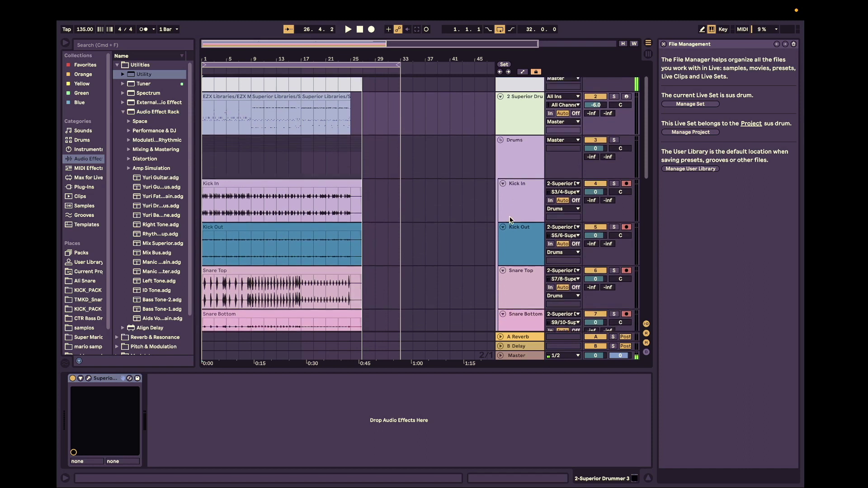